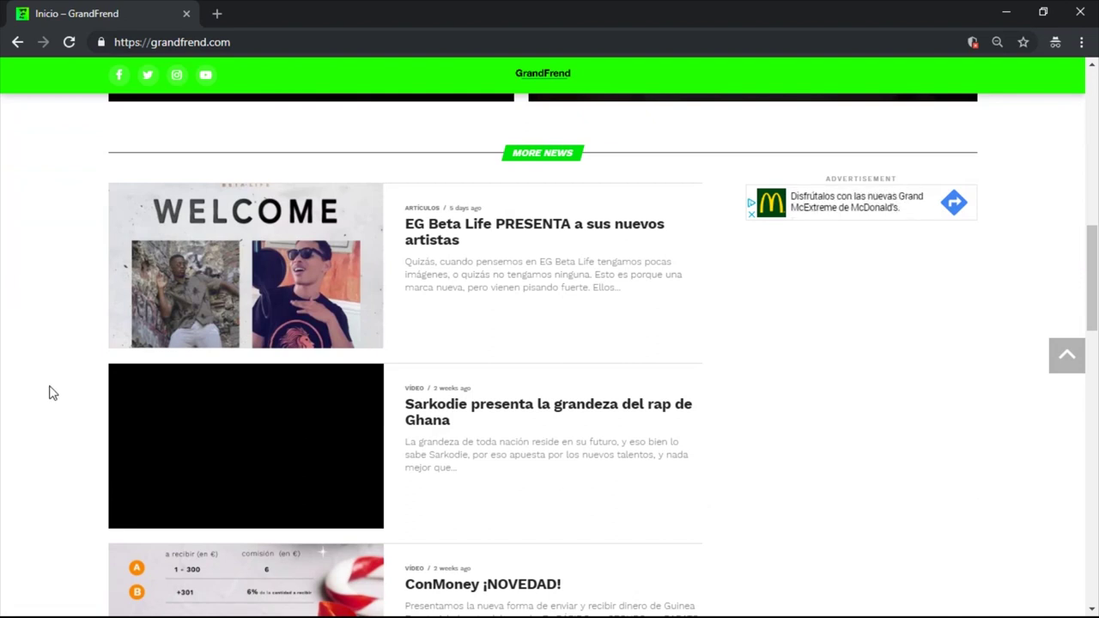
Step: Scroll back to the top of the home page, then open and close the side menu
scroll(49, 393, down, 5)
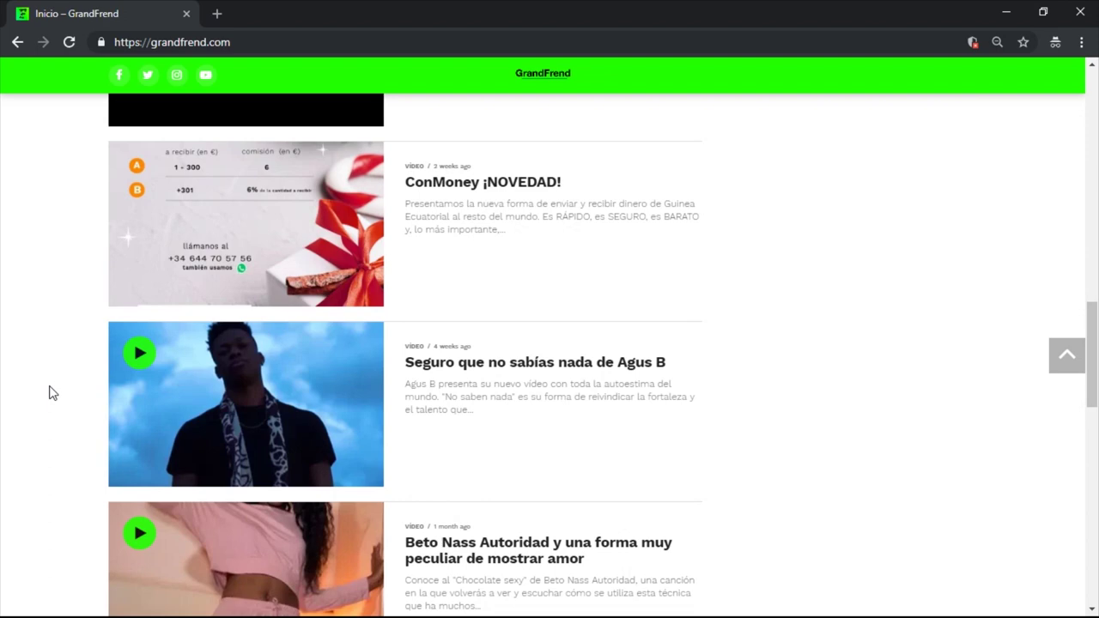
scroll(49, 392, up, 6)
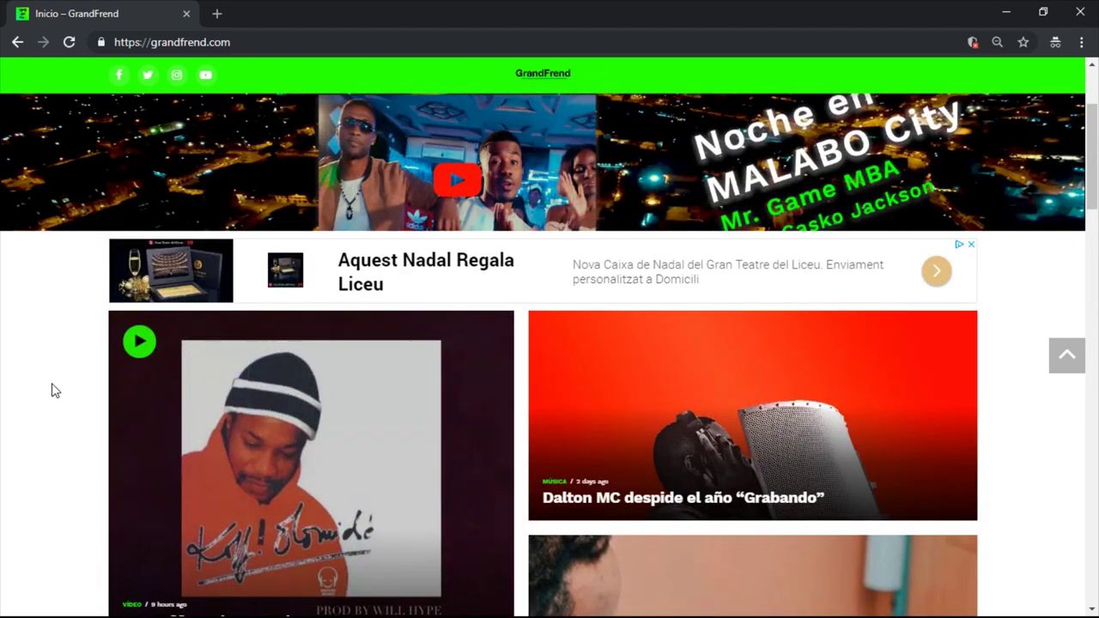
scroll(49, 393, up, 7)
scroll(40, 366, up, 3)
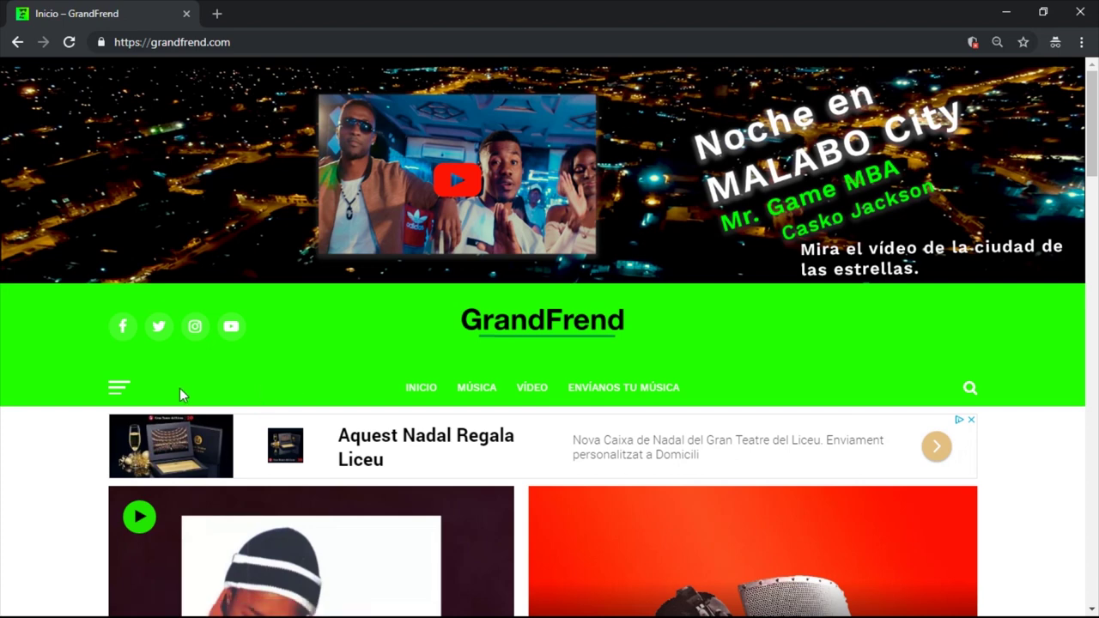
click(125, 395)
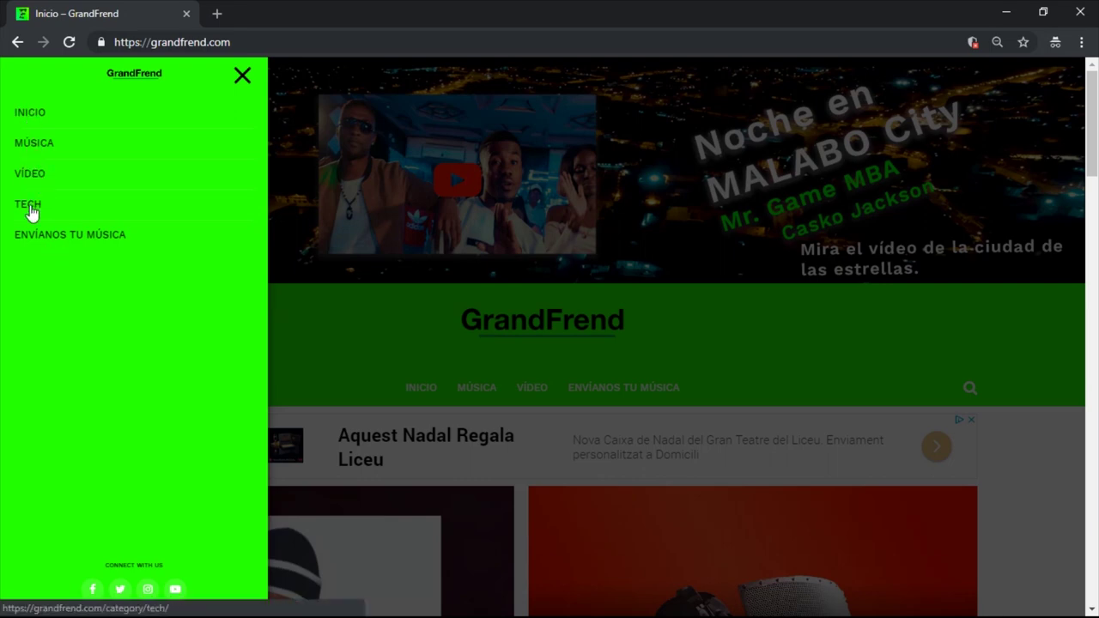
click(363, 331)
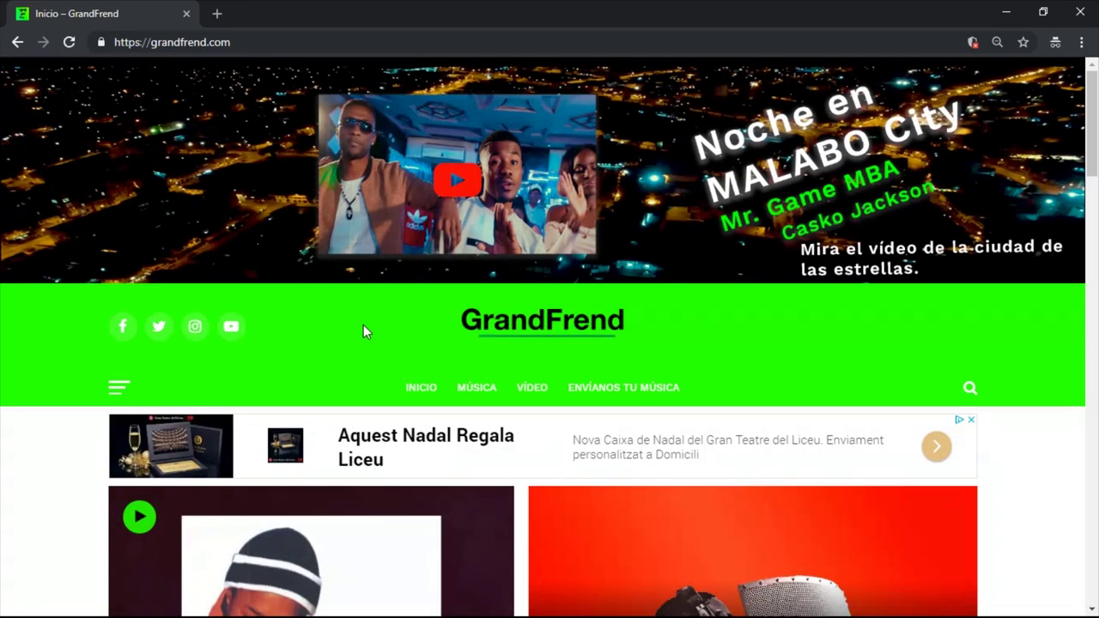
Step: Open the Envíanos tu música submission form and scroll through its blank fields
click(620, 394)
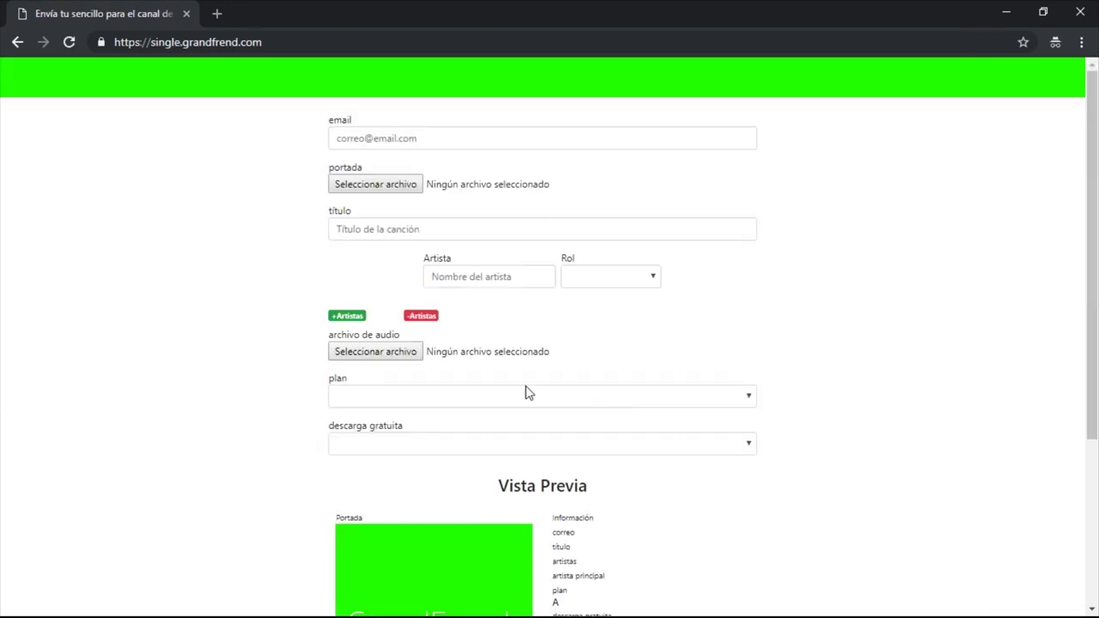
scroll(486, 309, down, 3)
scroll(484, 317, up, 3)
scroll(314, 257, down, 3)
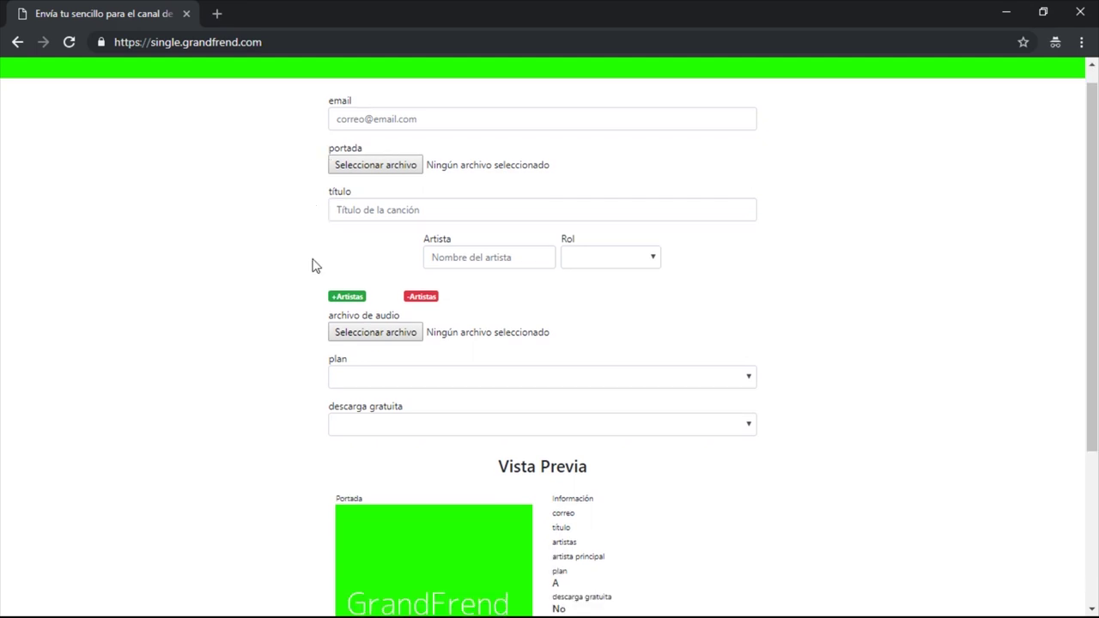
scroll(316, 279, up, 3)
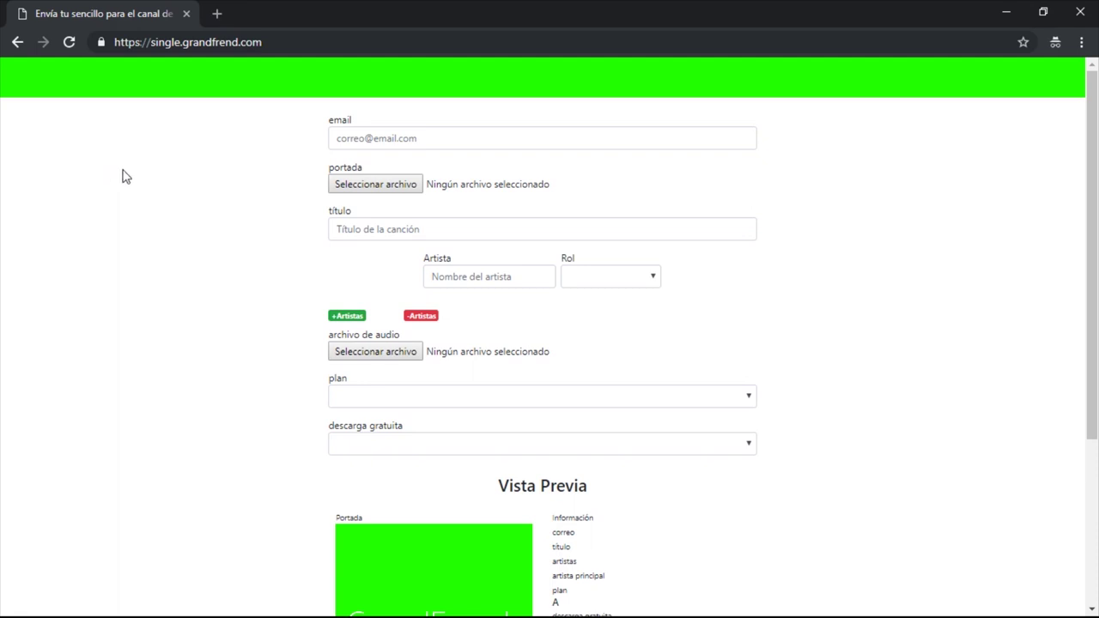
Step: Fill the email field with the contact e-mail address, correcting the mistyped start
click(334, 121)
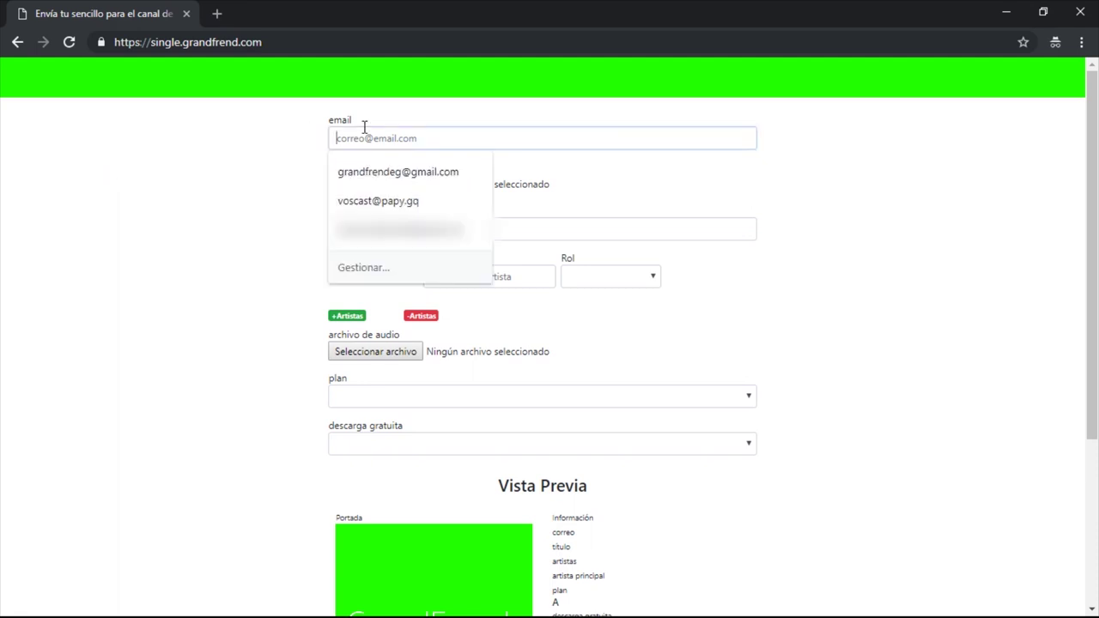
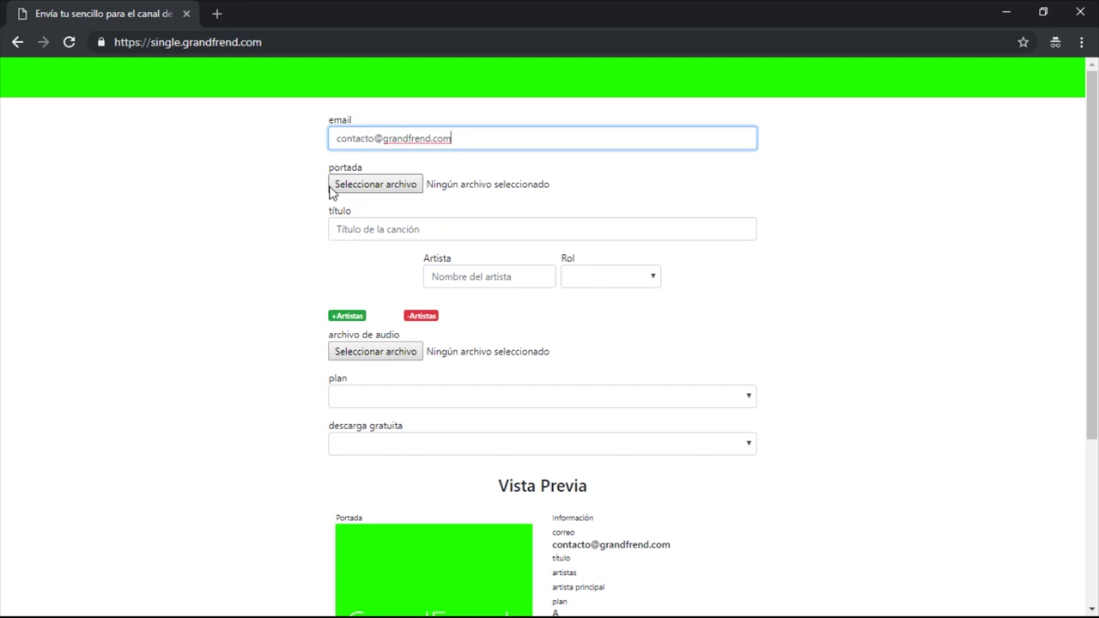
click(375, 190)
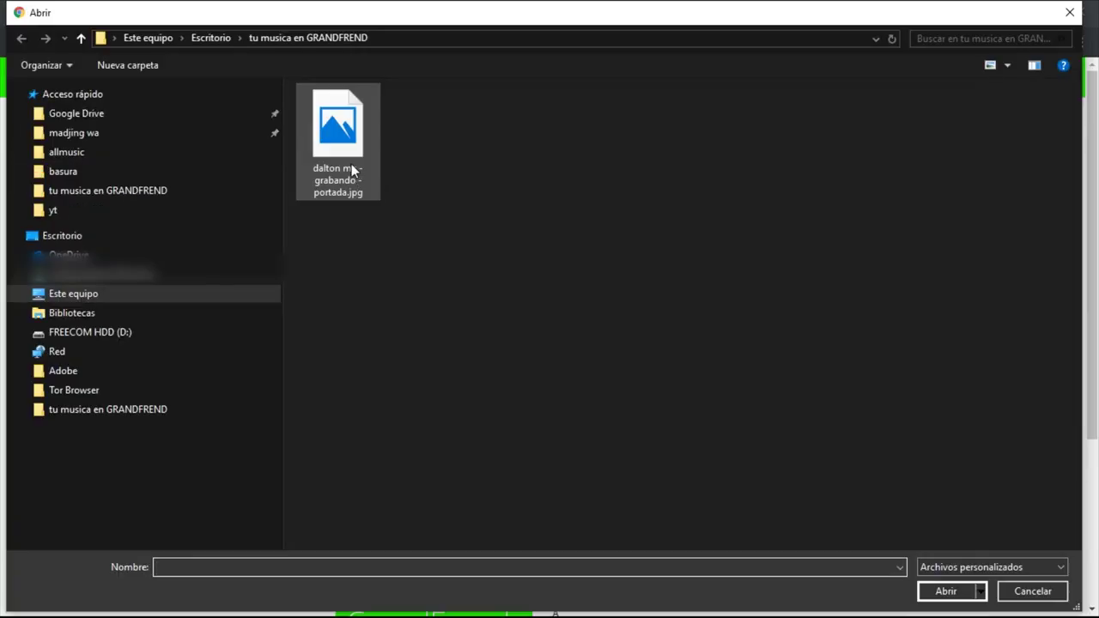
Step: Attach dalton mc - grabando - portada.jpg as the cover and check the preview artwork
click(350, 172)
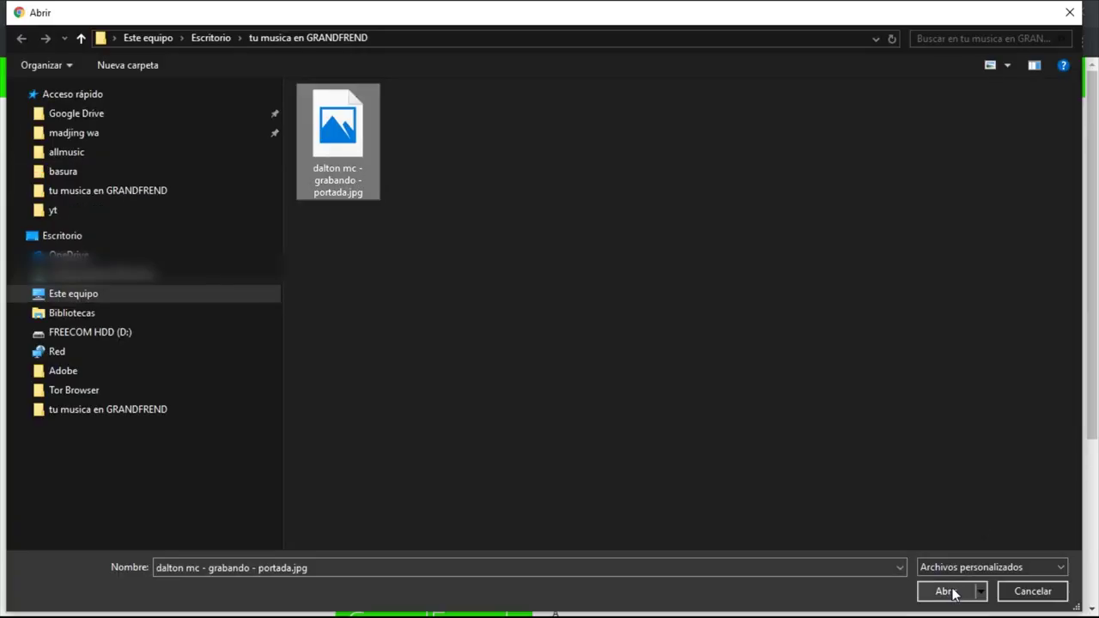
click(953, 592)
scroll(243, 361, down, 3)
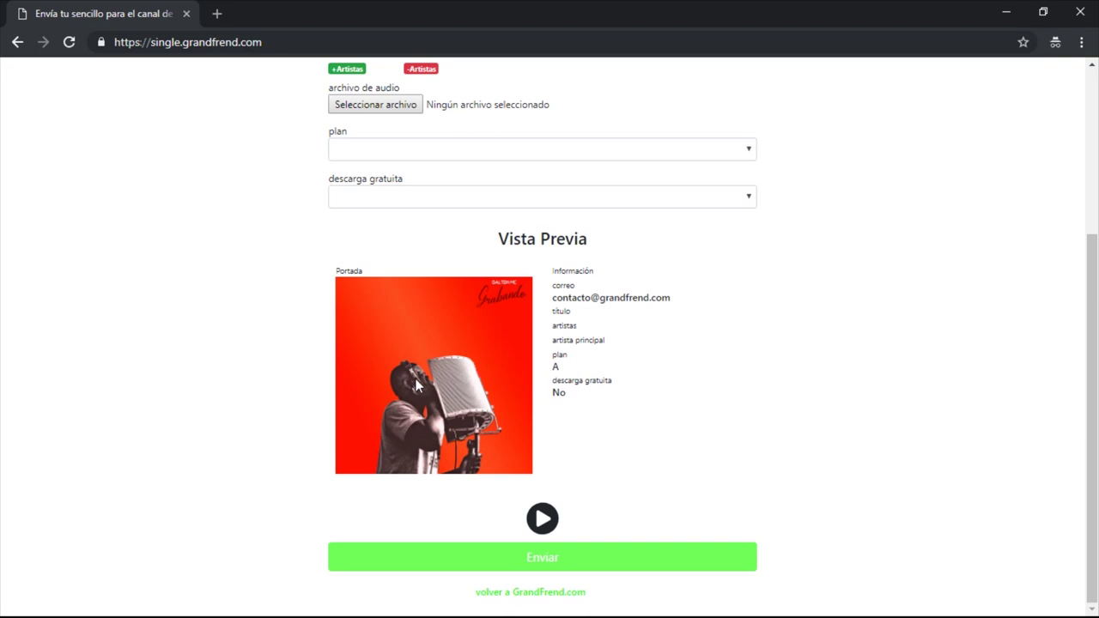
scroll(416, 385, up, 1)
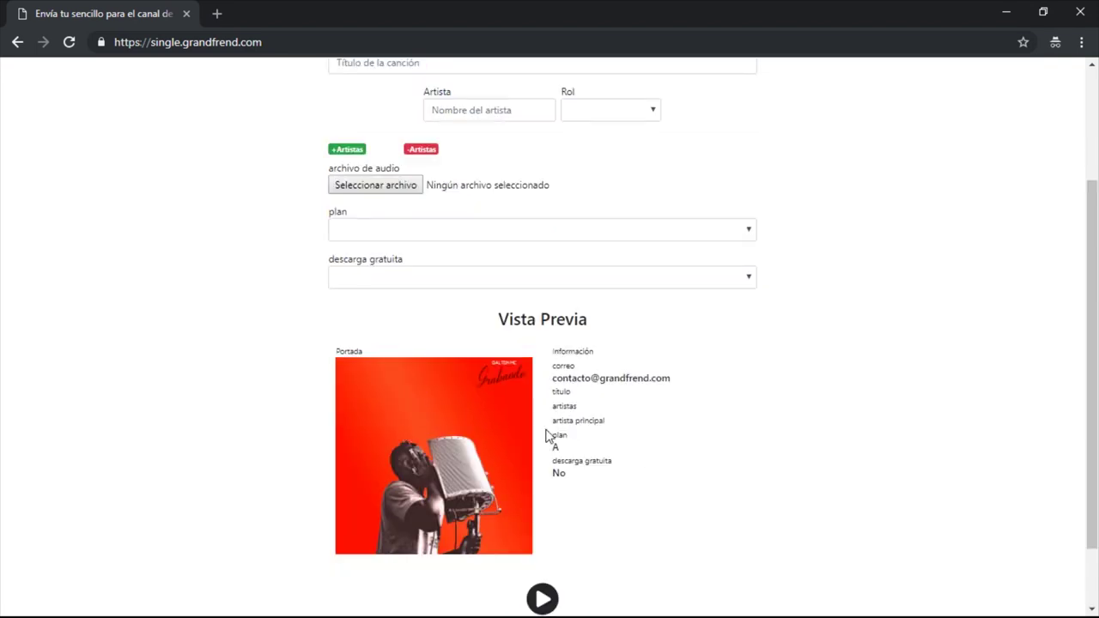
scroll(411, 462, up, 2)
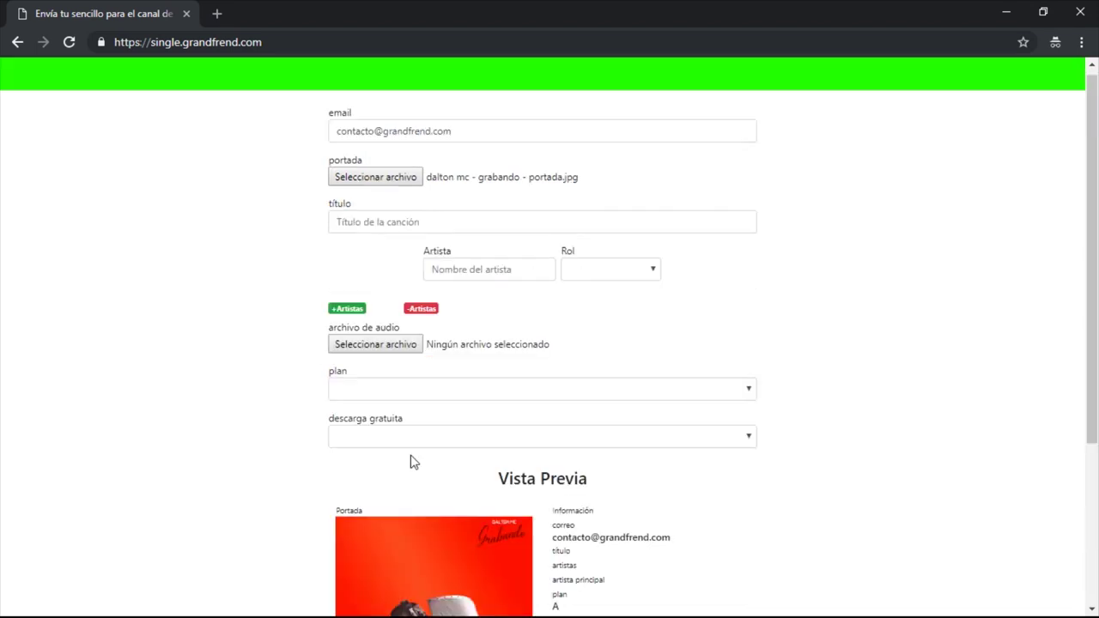
click(386, 229)
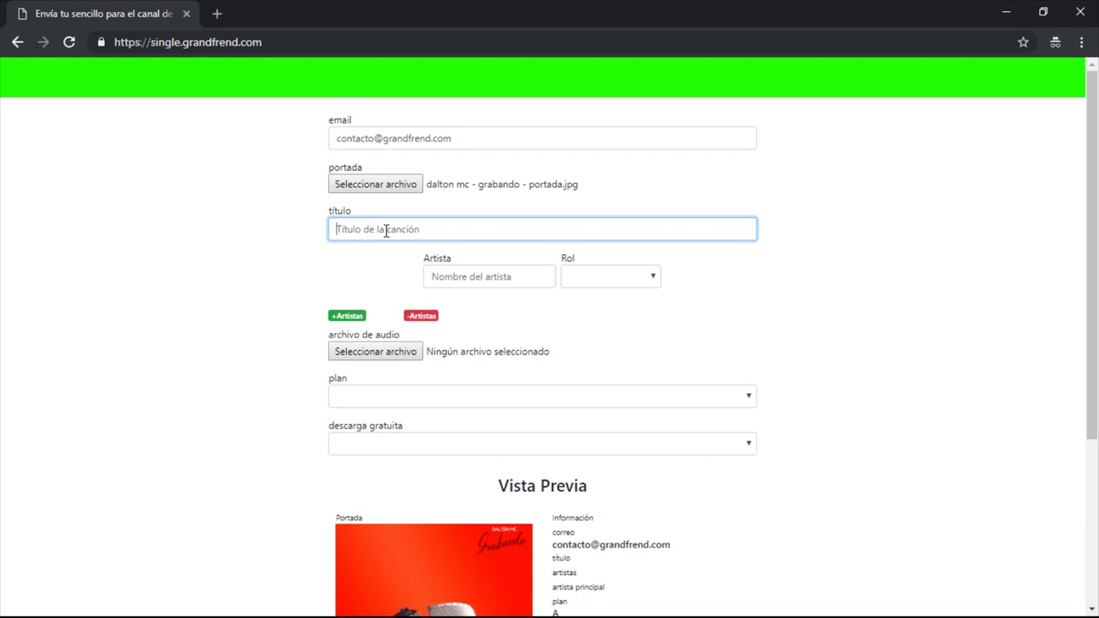
text(G)
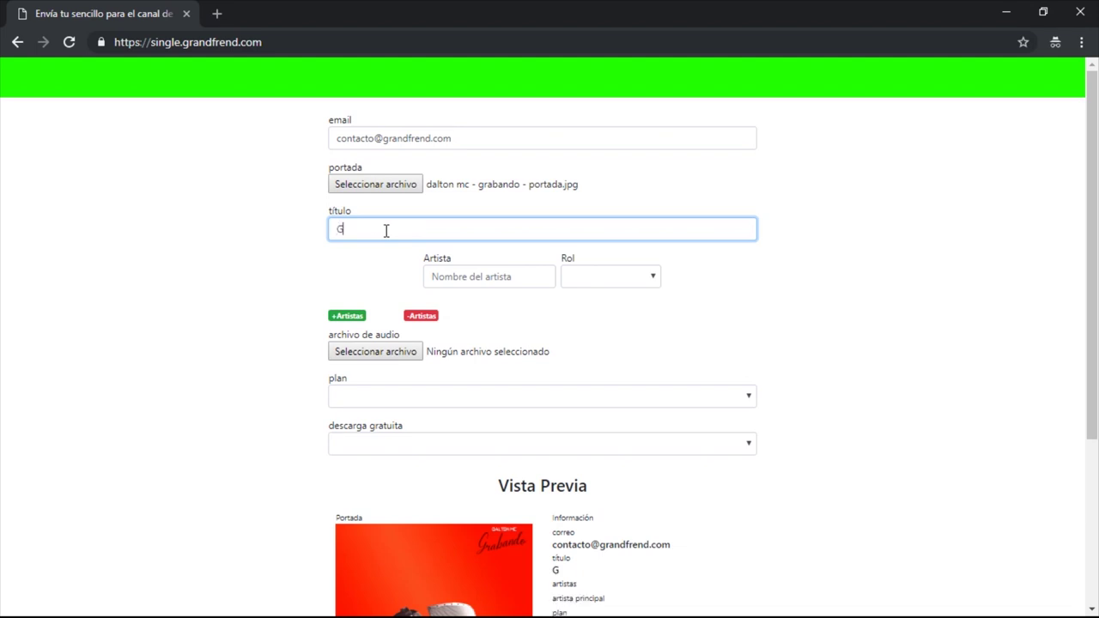
text(rabando)
click(447, 272)
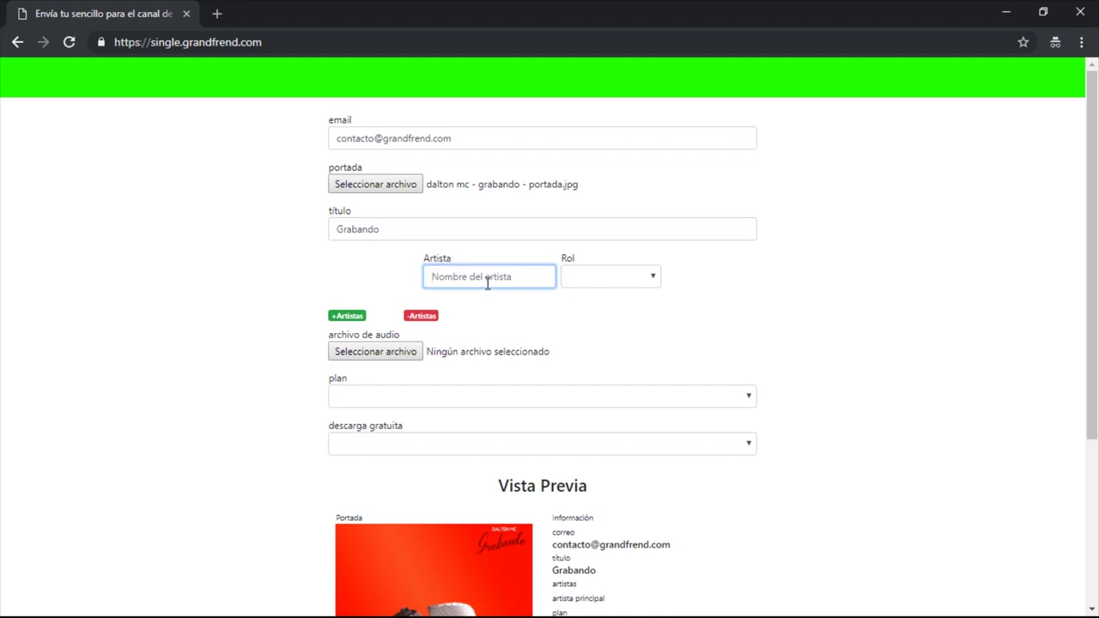
text(Dalto)
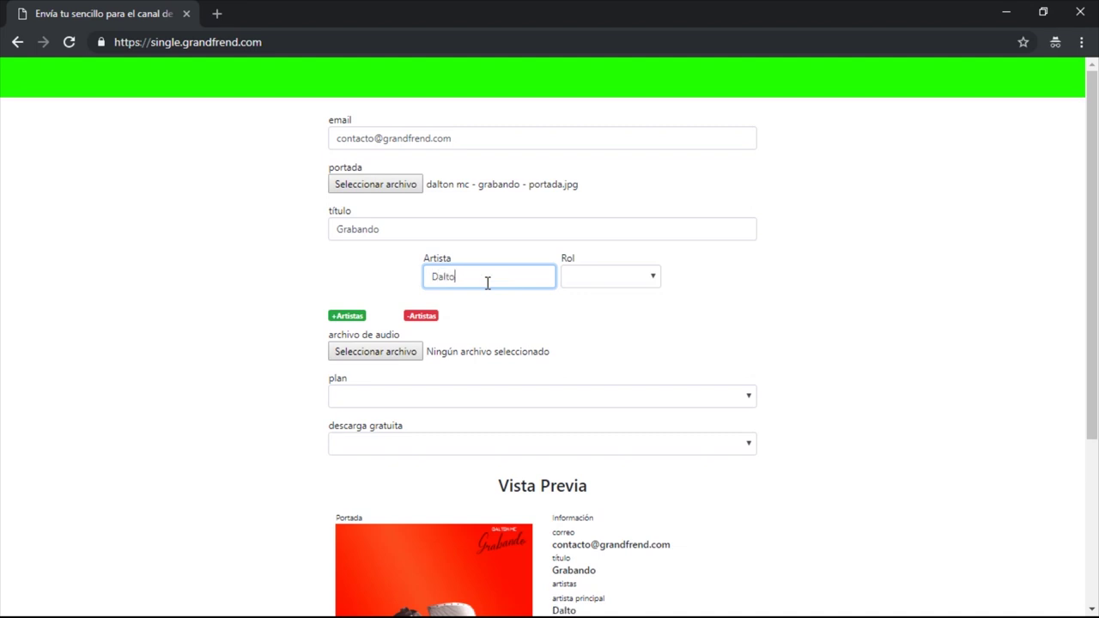
text(n MC)
click(622, 287)
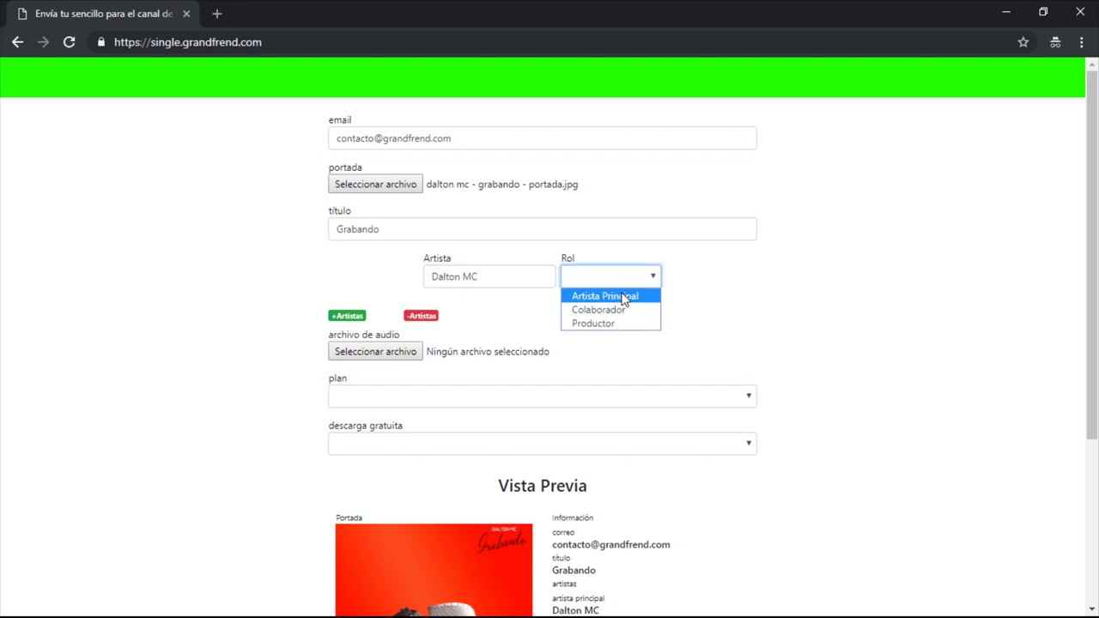
click(624, 296)
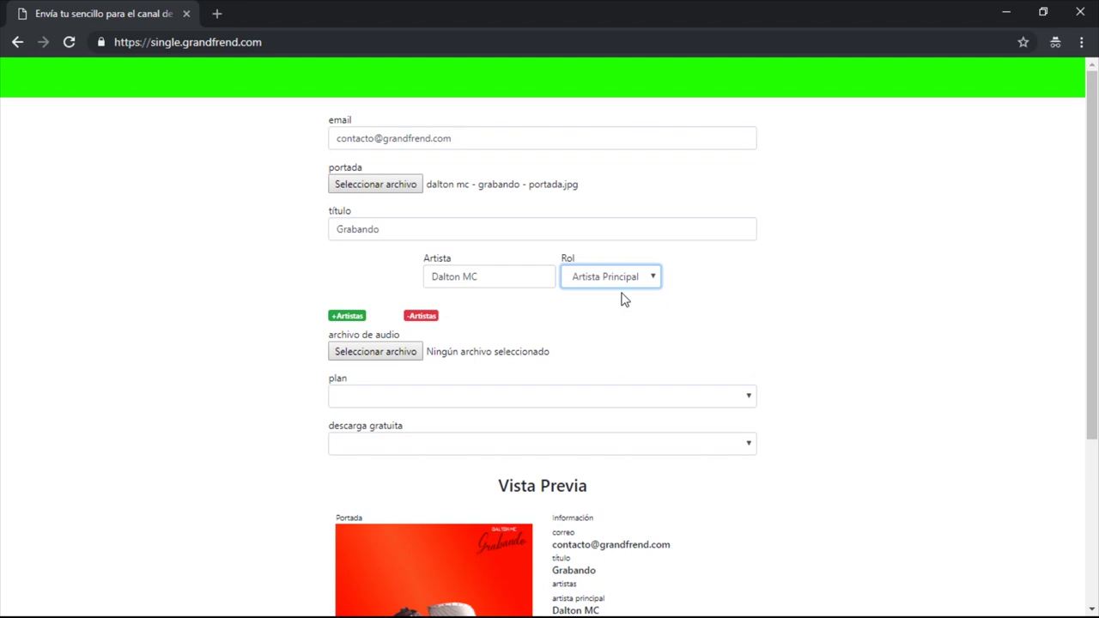
click(354, 323)
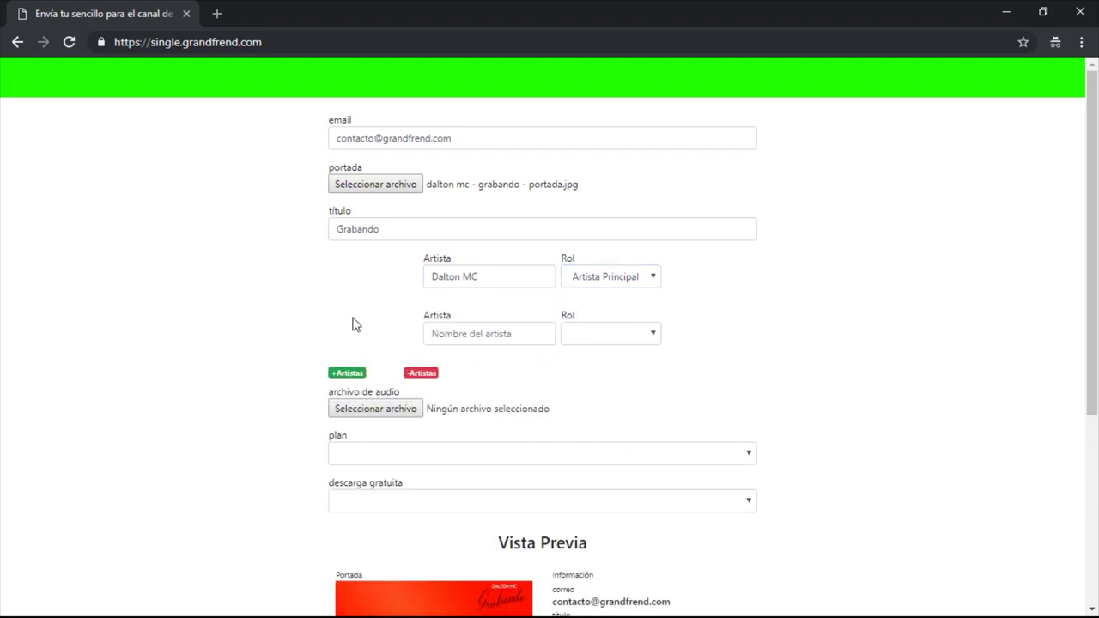
click(497, 336)
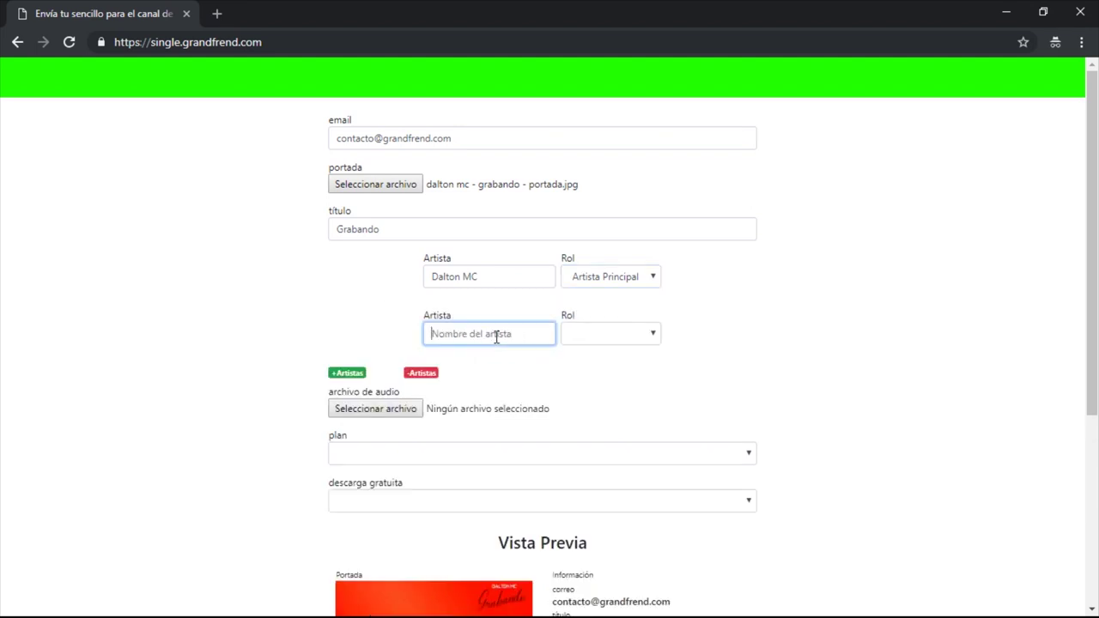
click(594, 337)
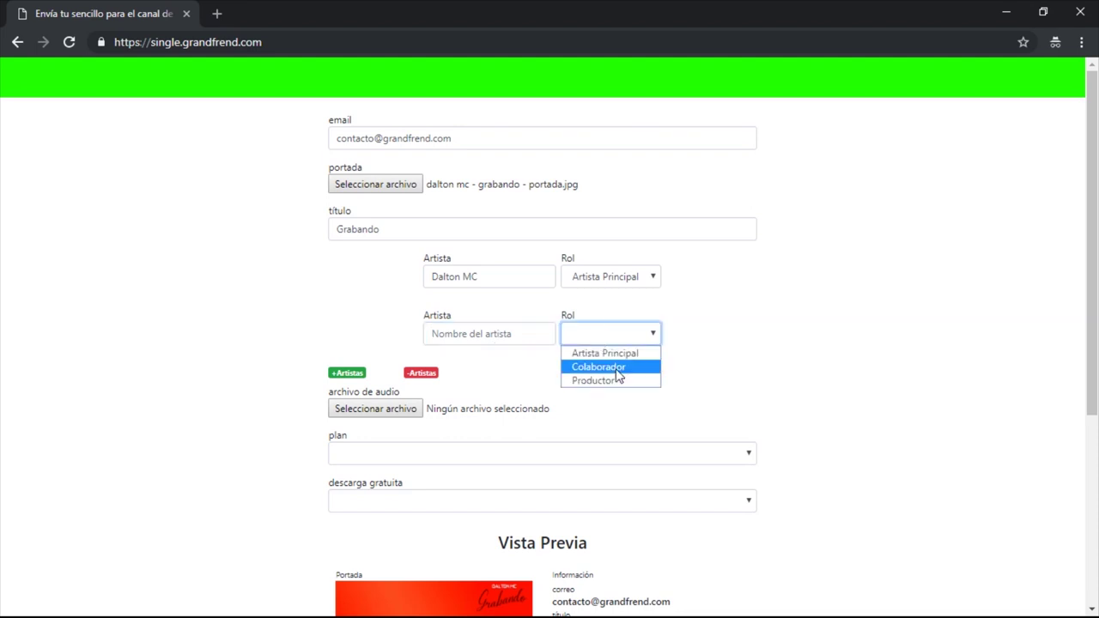
click(619, 370)
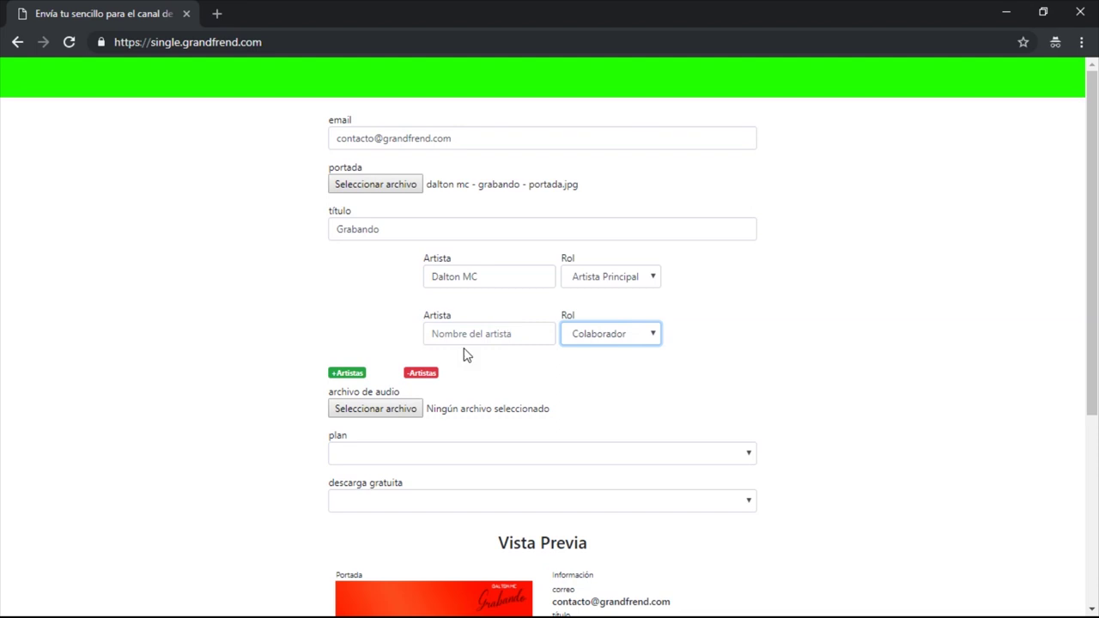
click(422, 373)
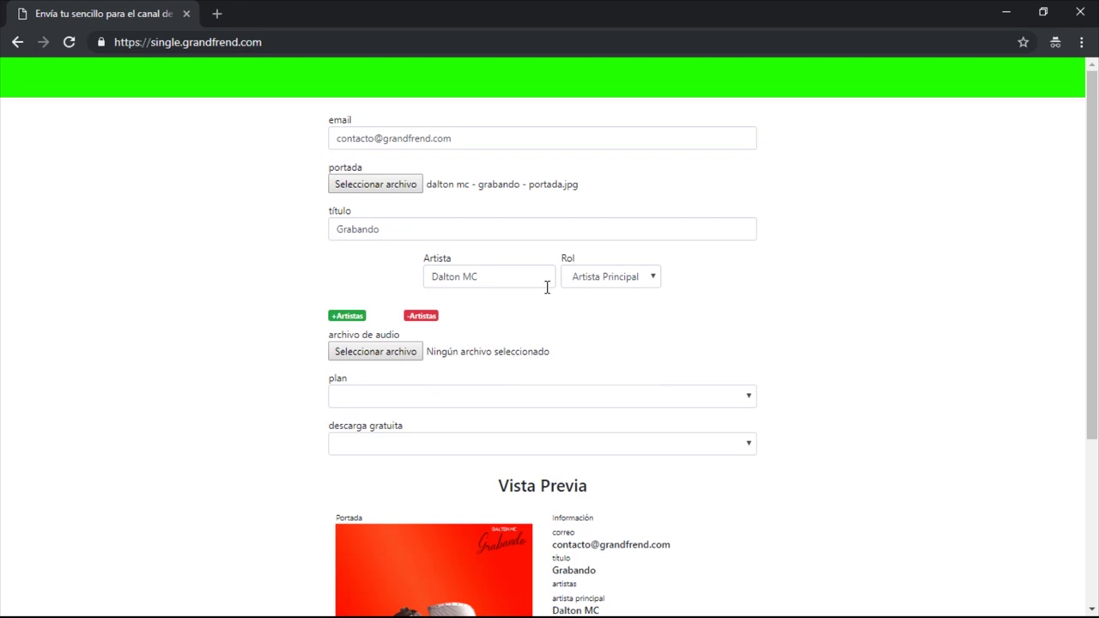
Step: Attach Dalton MC - Grabando (Prod. Por Medja-Music).mp3 as the audio file and review the preview
click(395, 230)
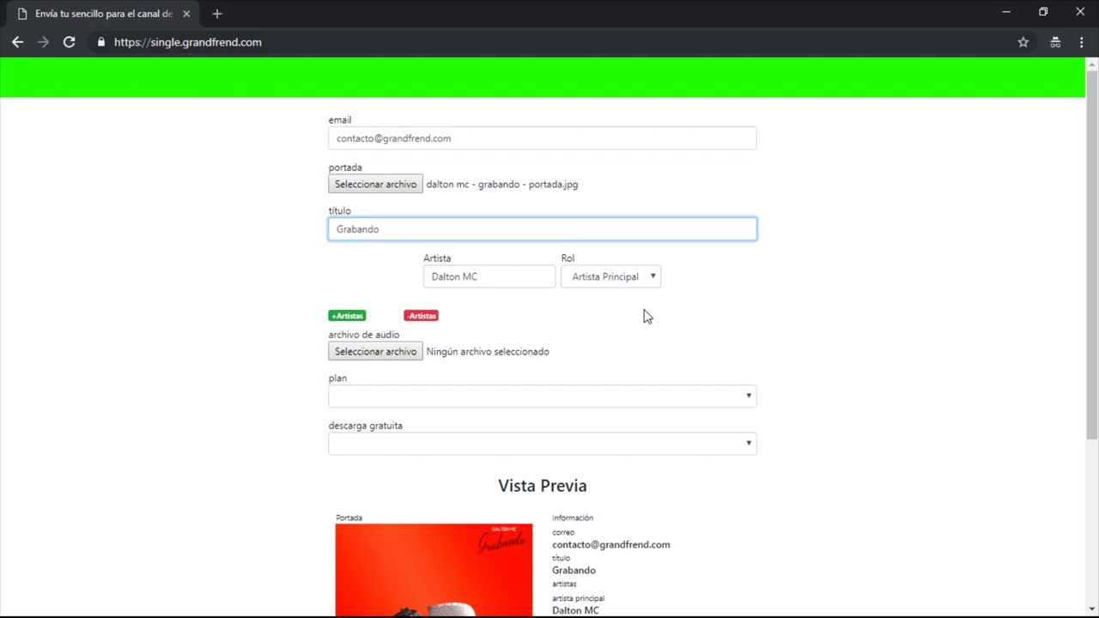
click(384, 355)
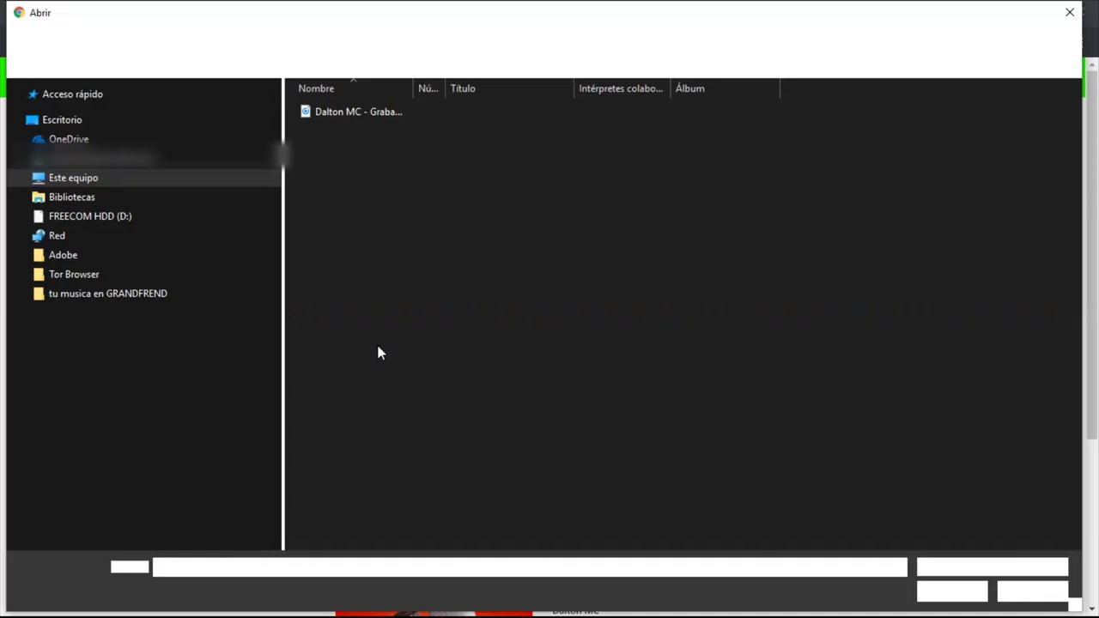
click(375, 114)
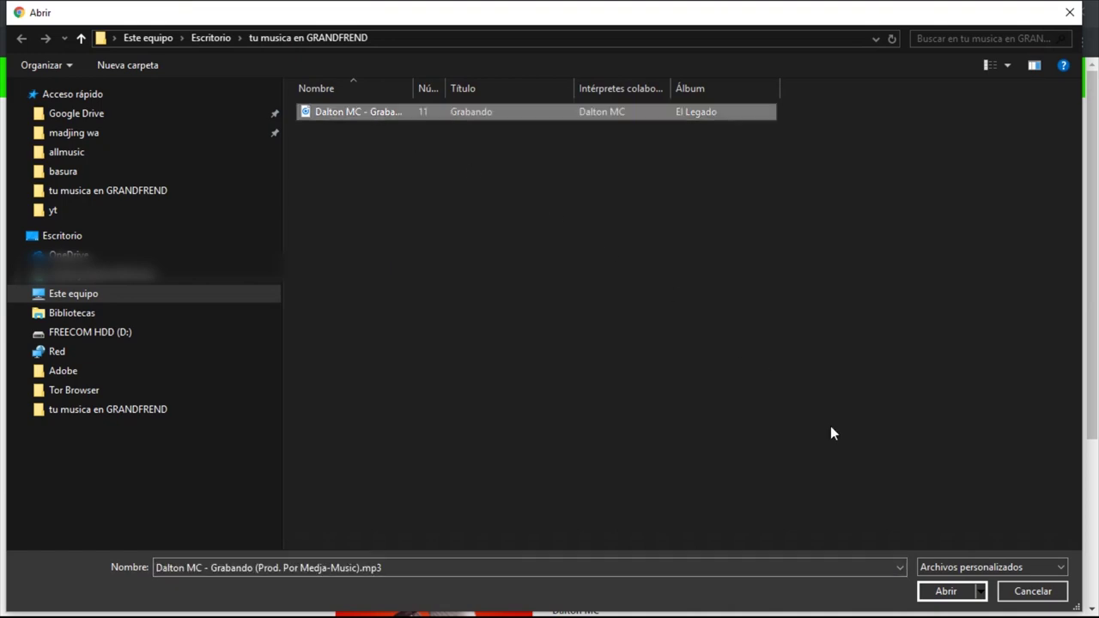
click(948, 590)
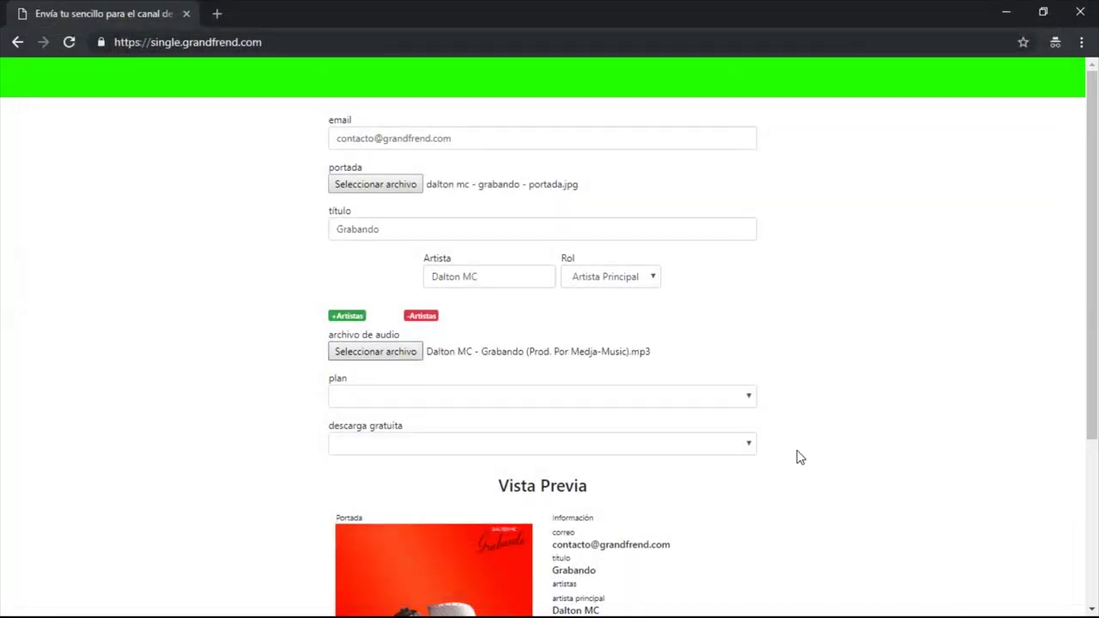
scroll(807, 339, down, 2)
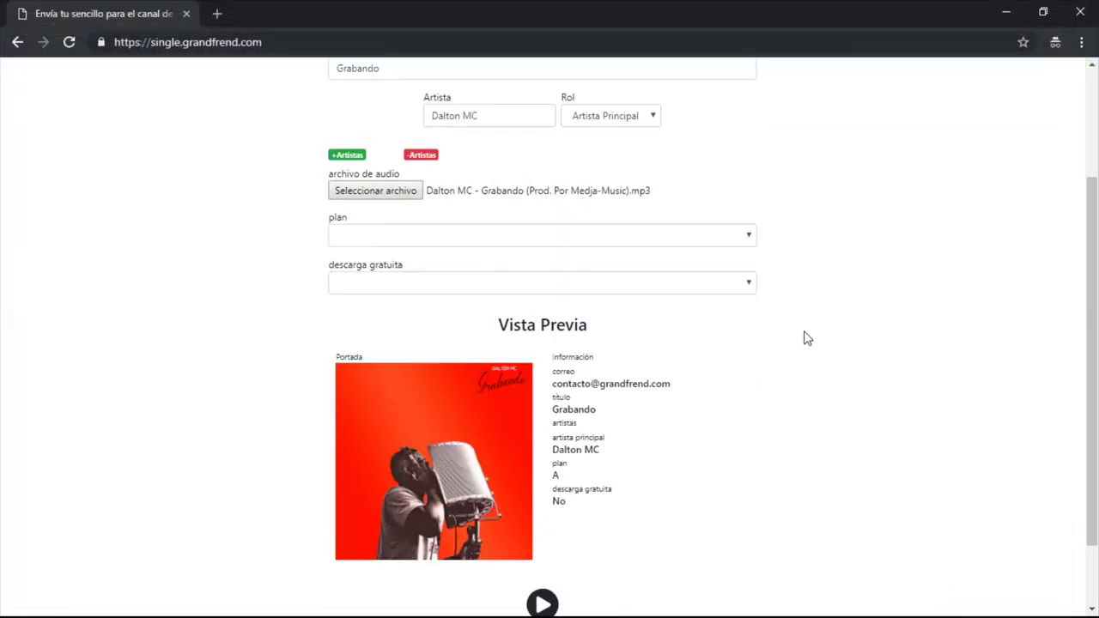
scroll(808, 339, down, 1)
scroll(807, 361, up, 3)
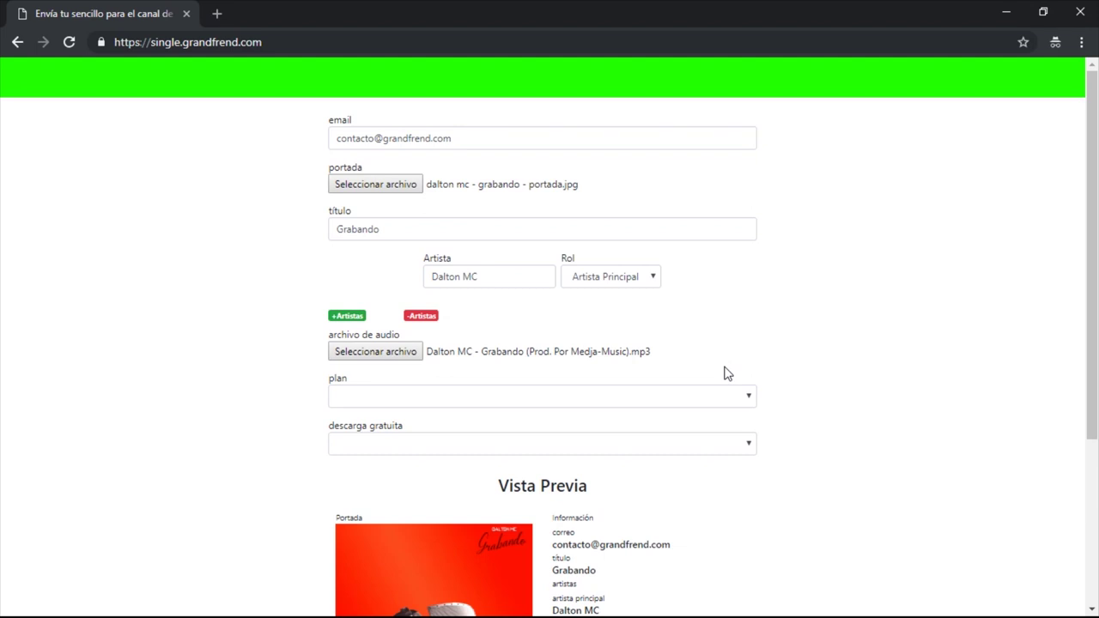
scroll(724, 374, down, 2)
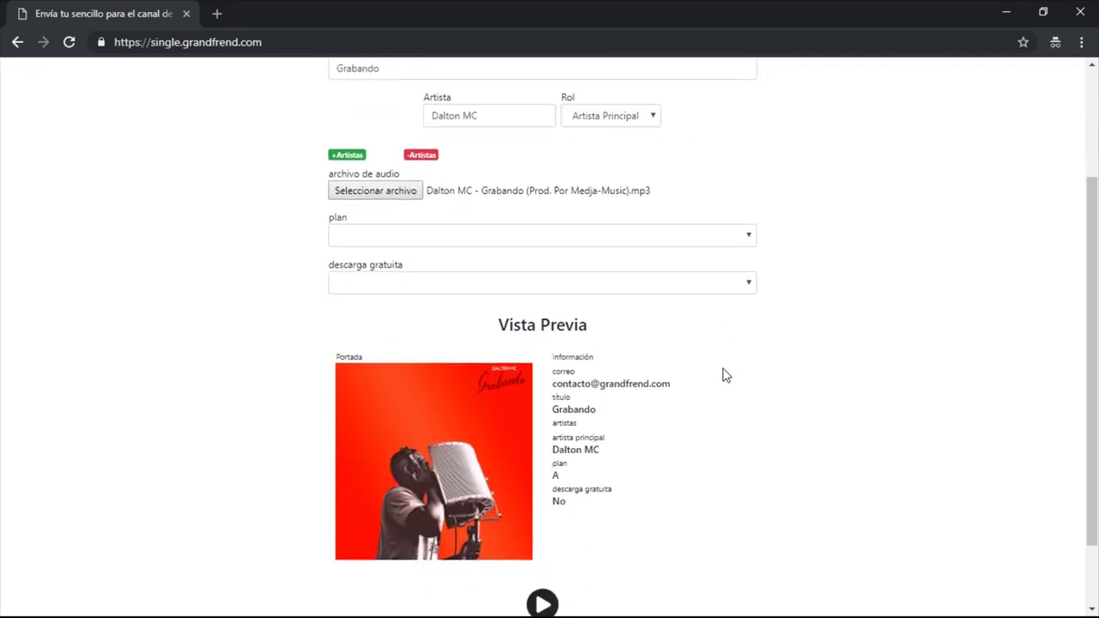
scroll(724, 373, down, 1)
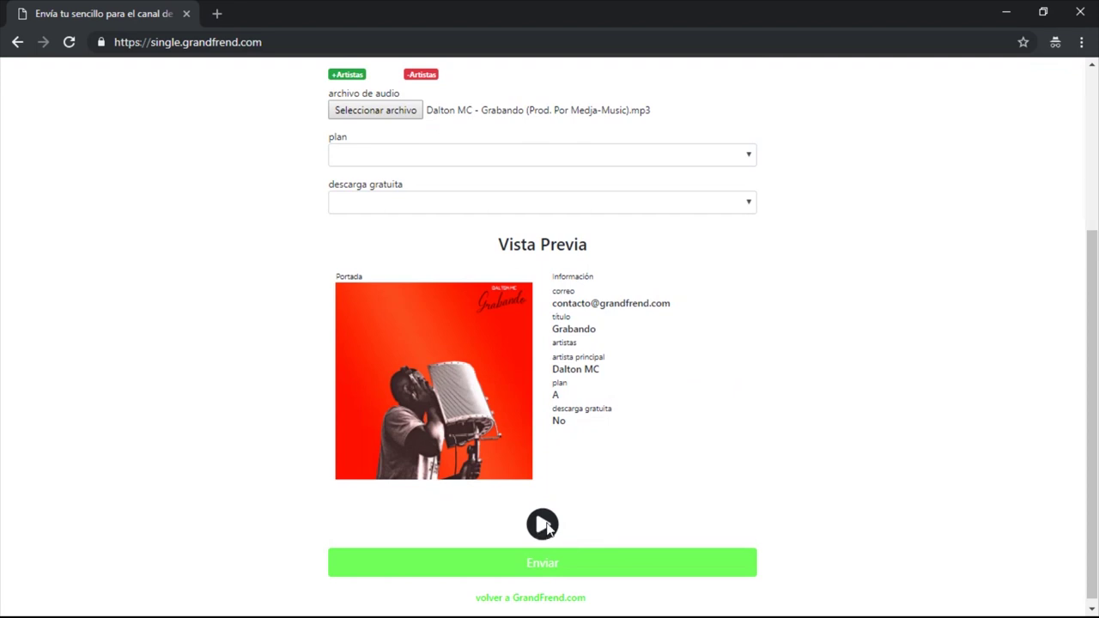
click(547, 526)
click(545, 526)
scroll(546, 528, up, 2)
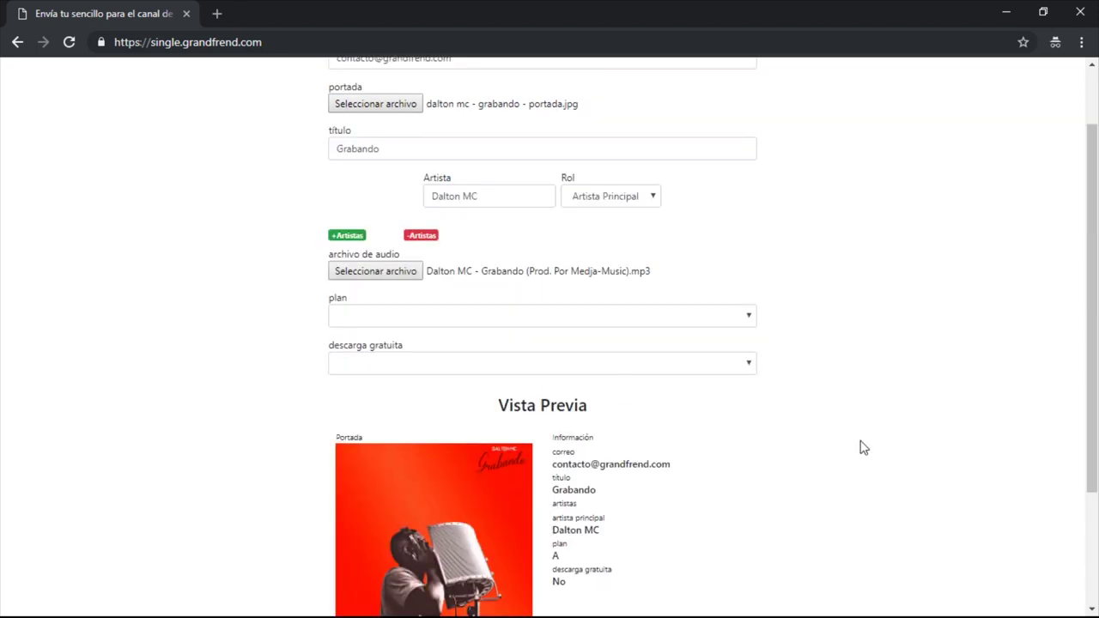
scroll(839, 468, up, 1)
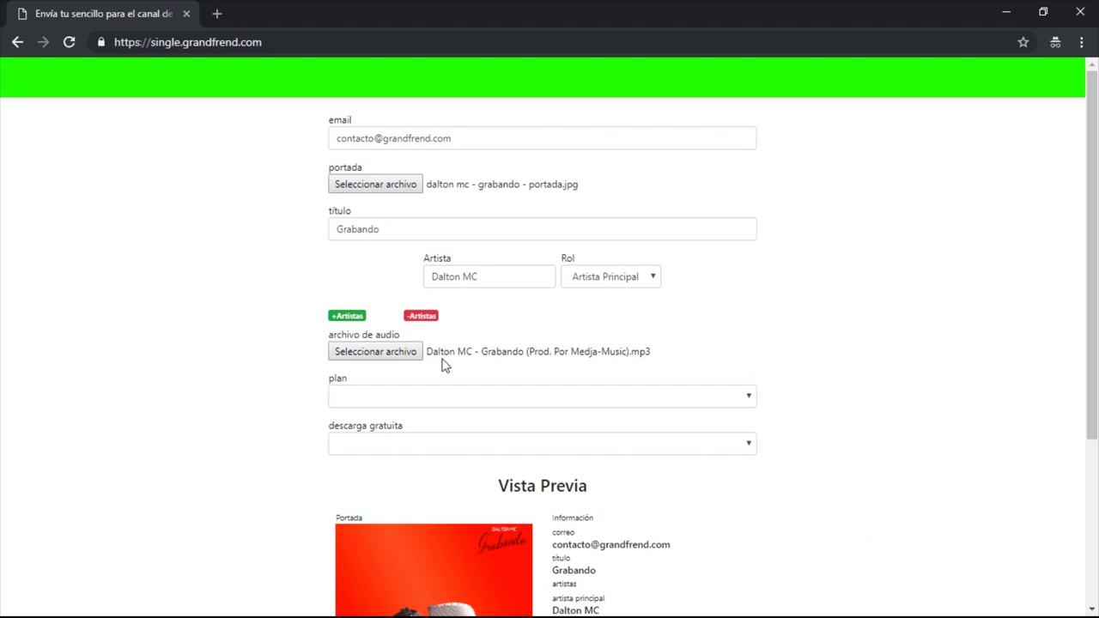
Step: Open the plan dropdown to list options A Gratis through D 15000 XAF
click(373, 403)
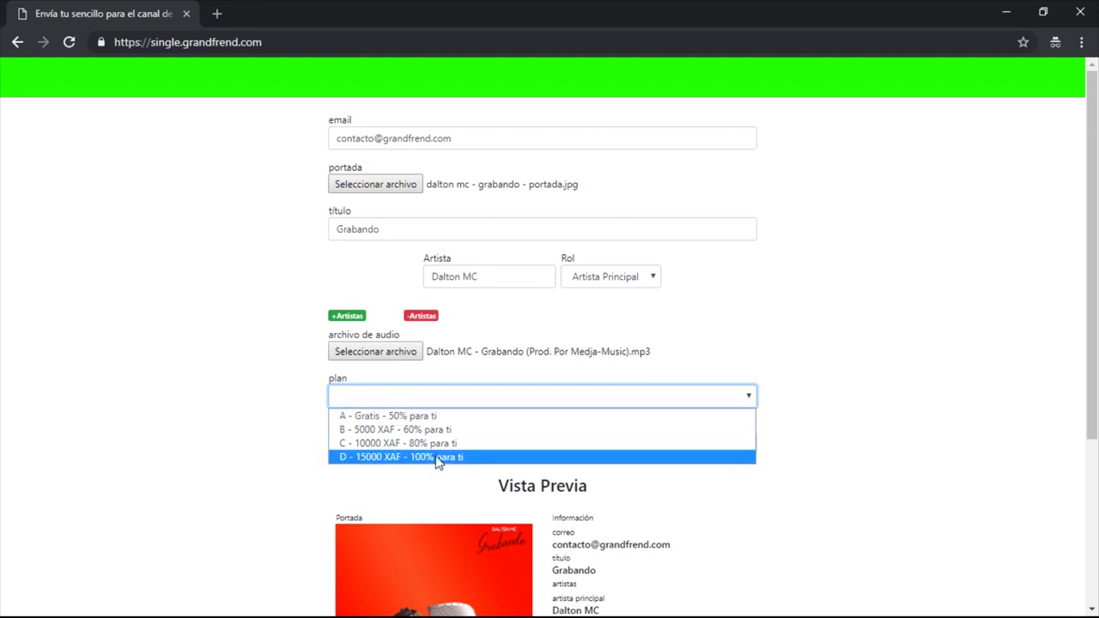
Step: Choose plan D - 15000 XAF - 100% para ti and set descarga gratuita to Sí
click(441, 456)
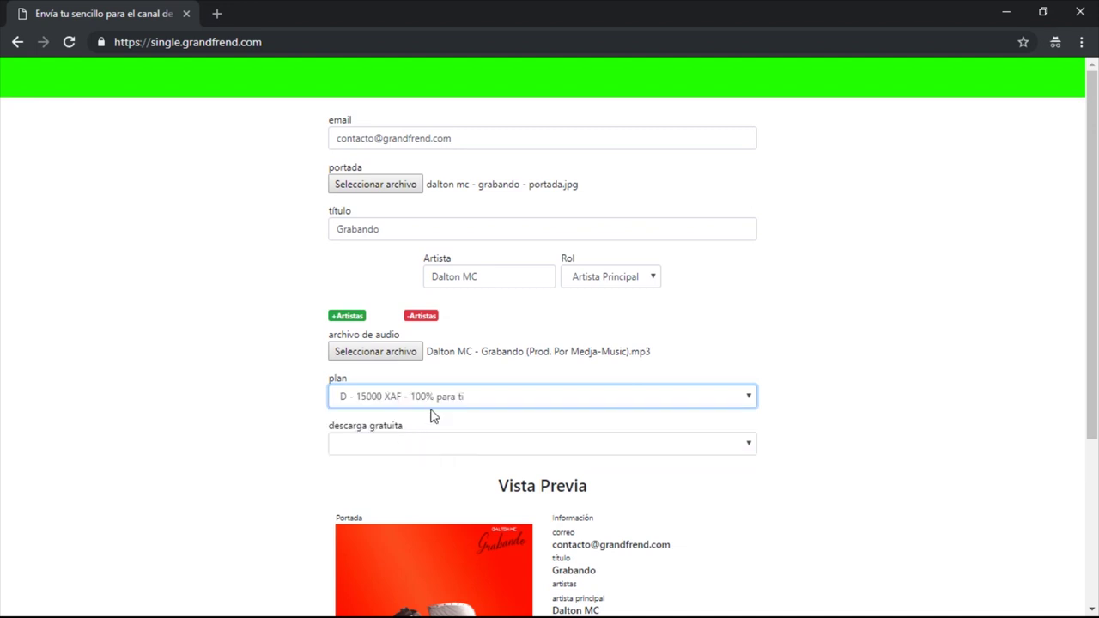
click(370, 453)
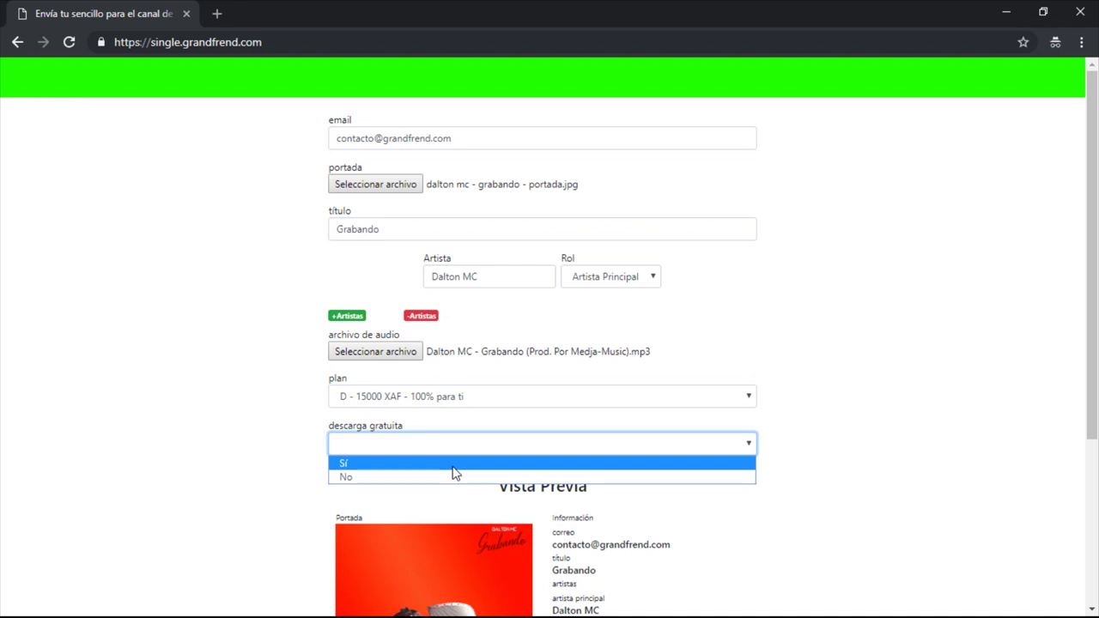
click(455, 468)
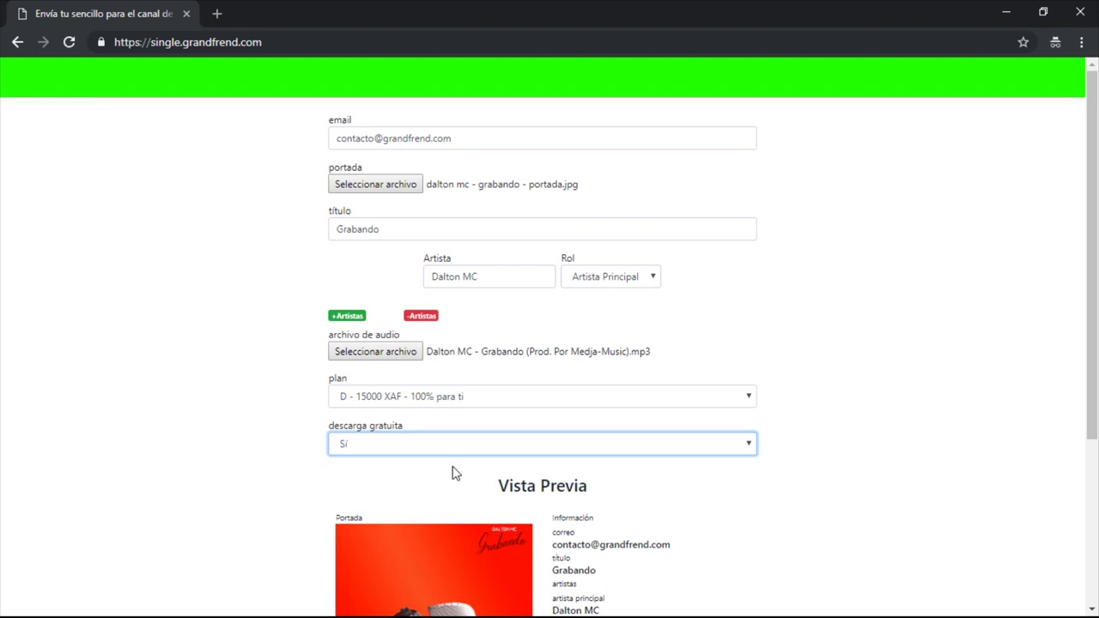
scroll(455, 472, down, 2)
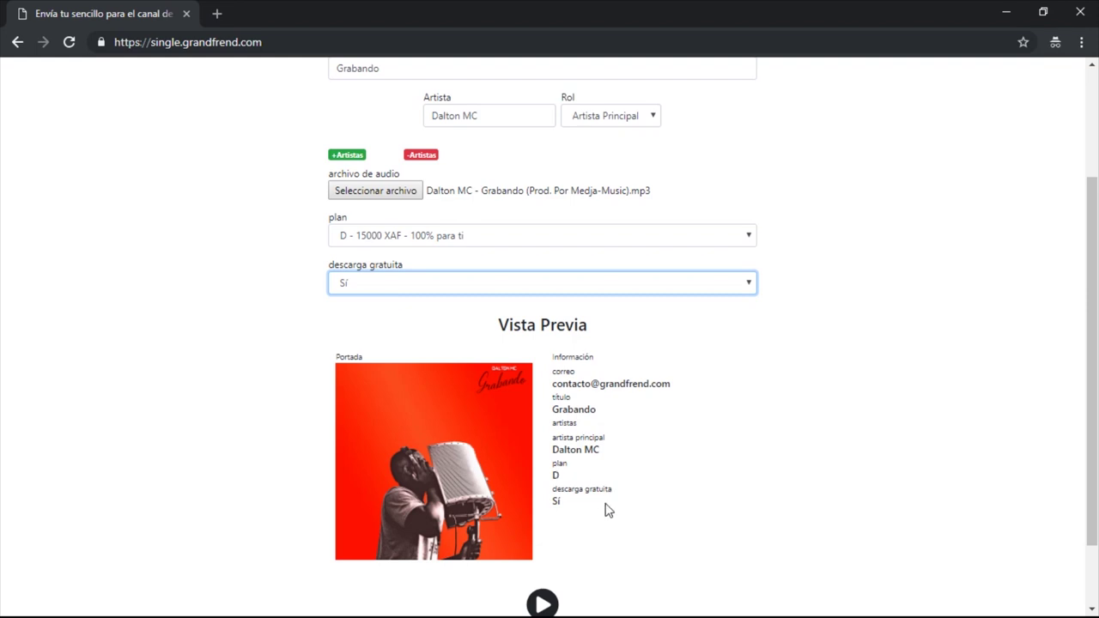
scroll(558, 495, down, 2)
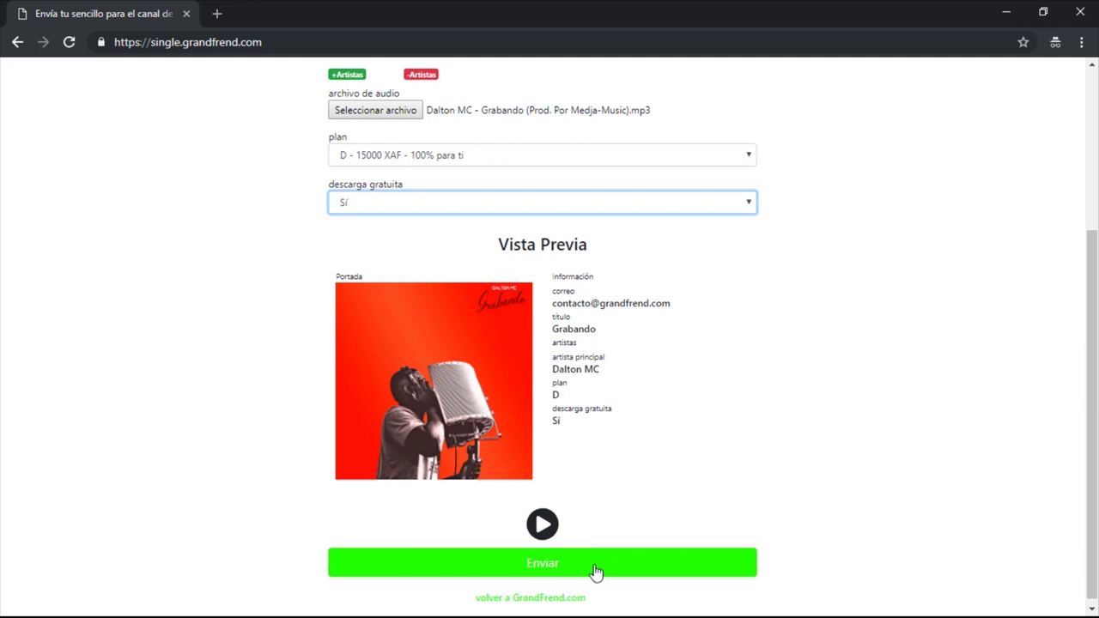
scroll(596, 572, up, 3)
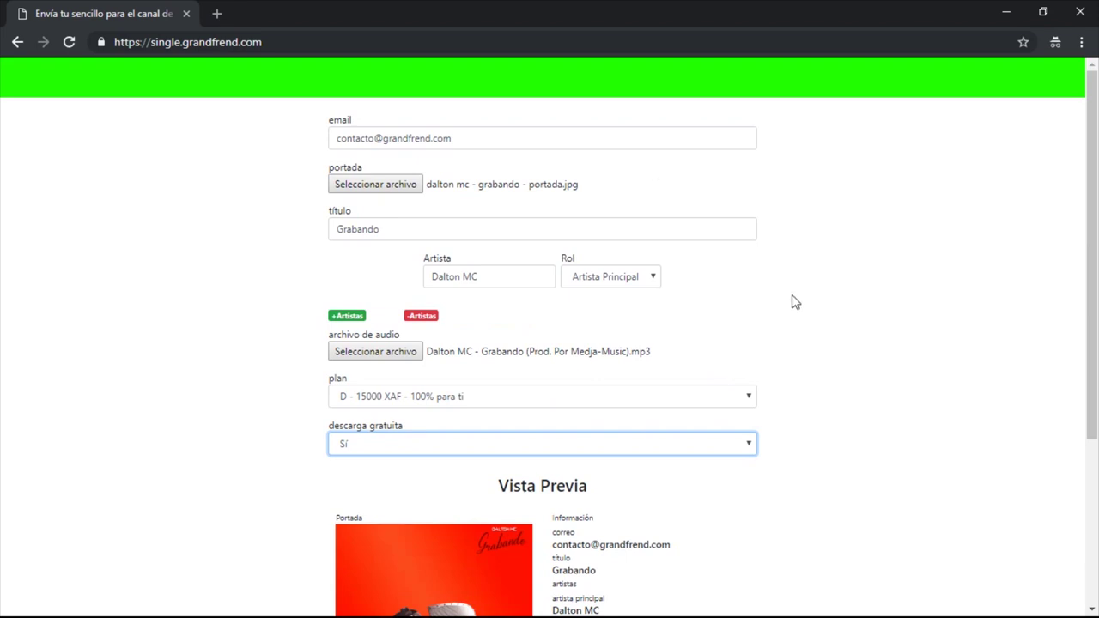
scroll(795, 302, down, 3)
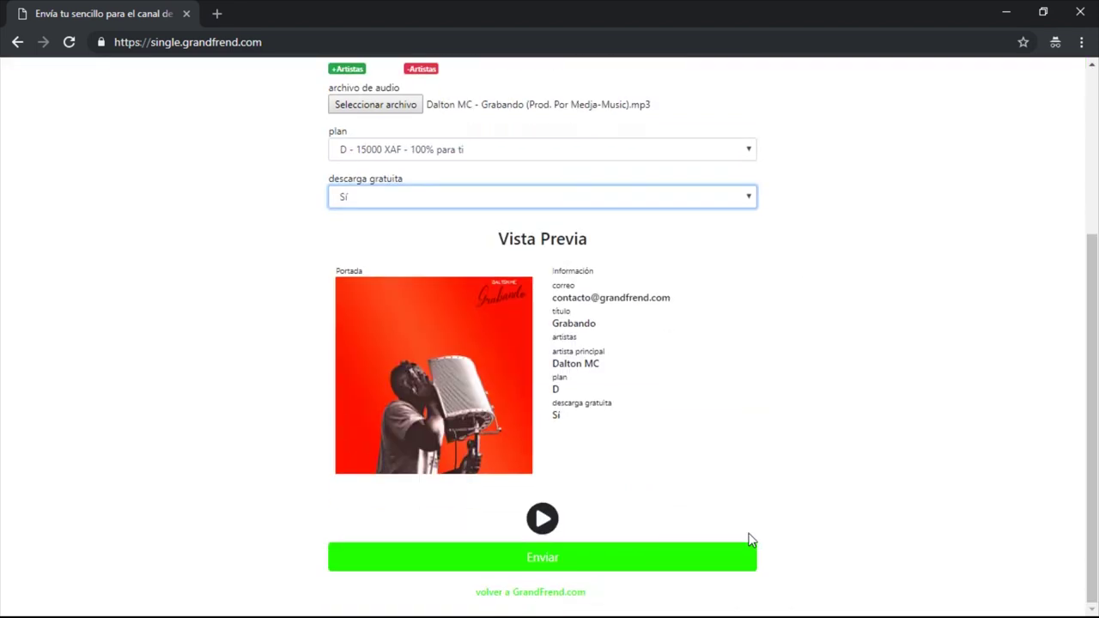
scroll(697, 473, up, 3)
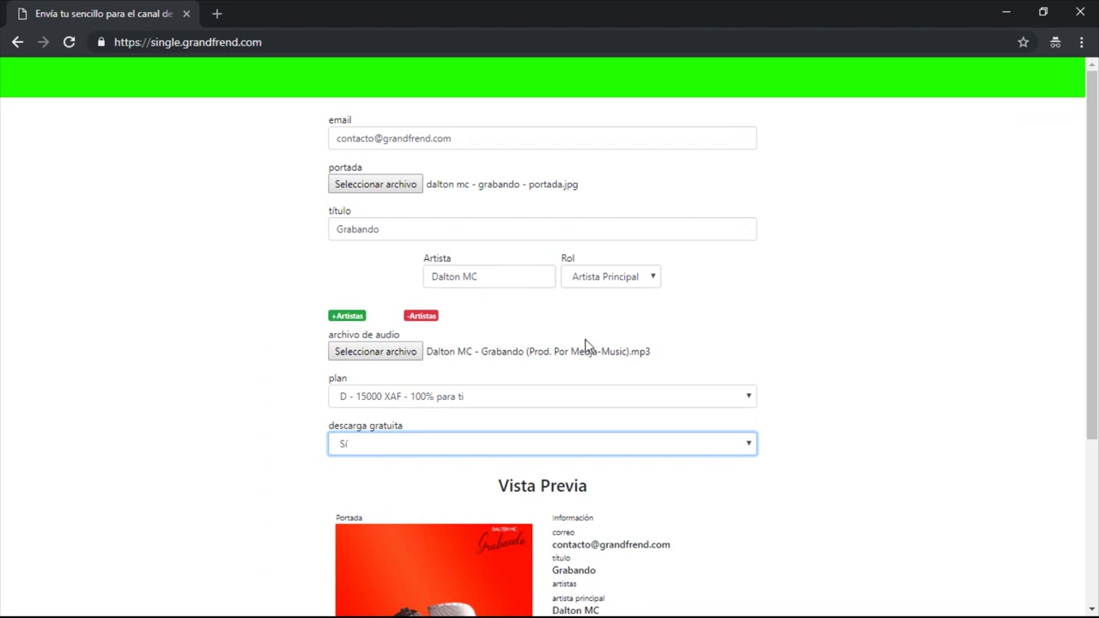
scroll(587, 345, down, 1)
scroll(589, 347, up, 1)
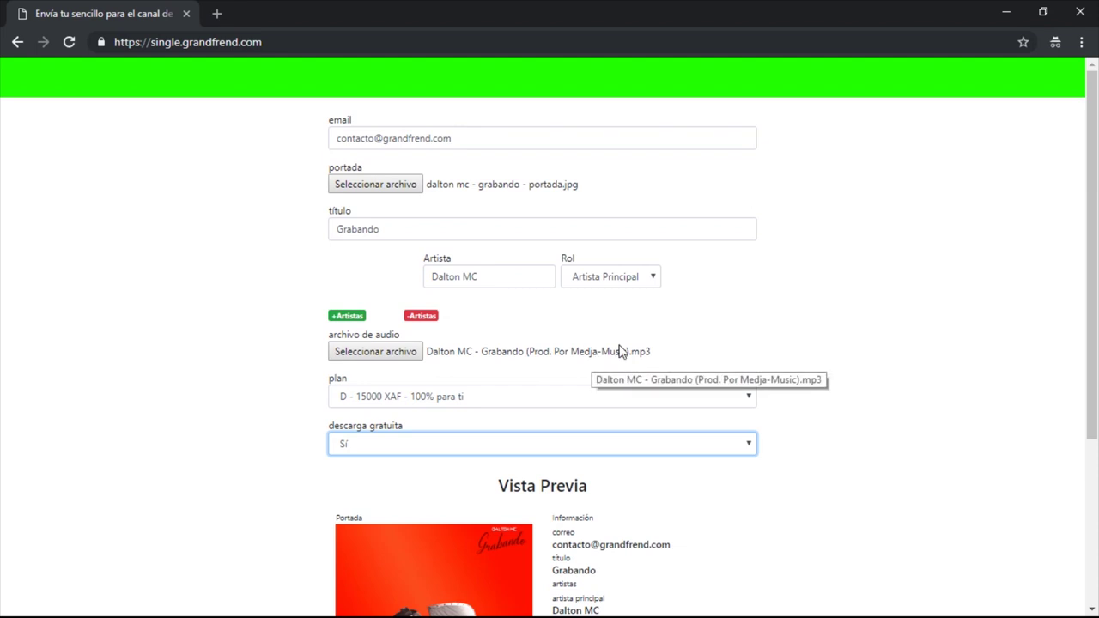
scroll(624, 351, down, 3)
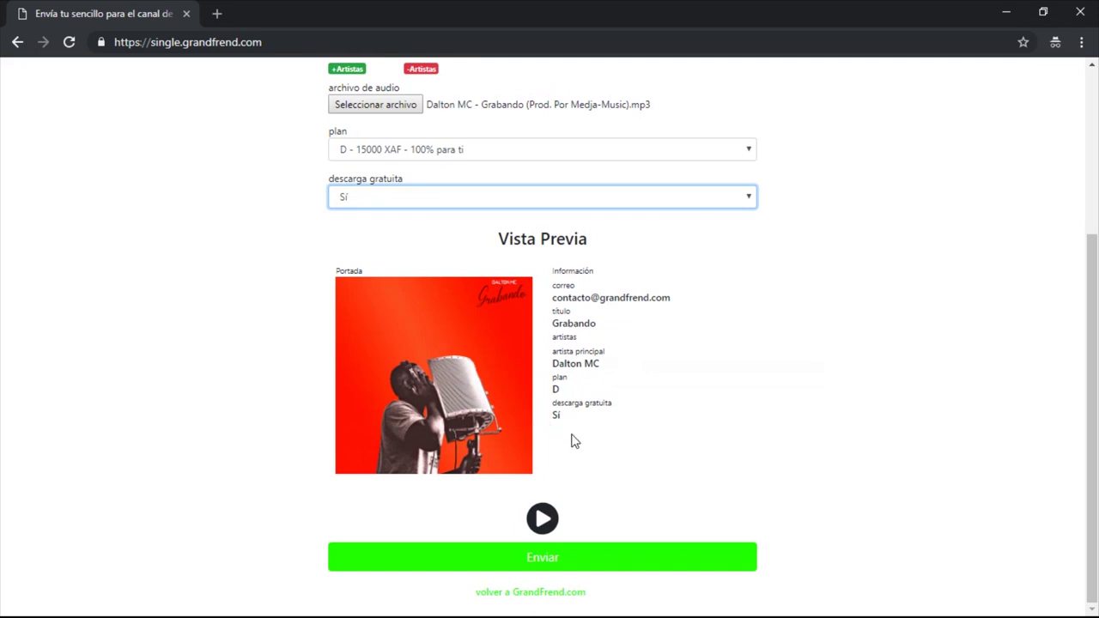
Step: Submit the Grabando single with Enviar and dismiss the Envío correcto message with Ok
click(586, 565)
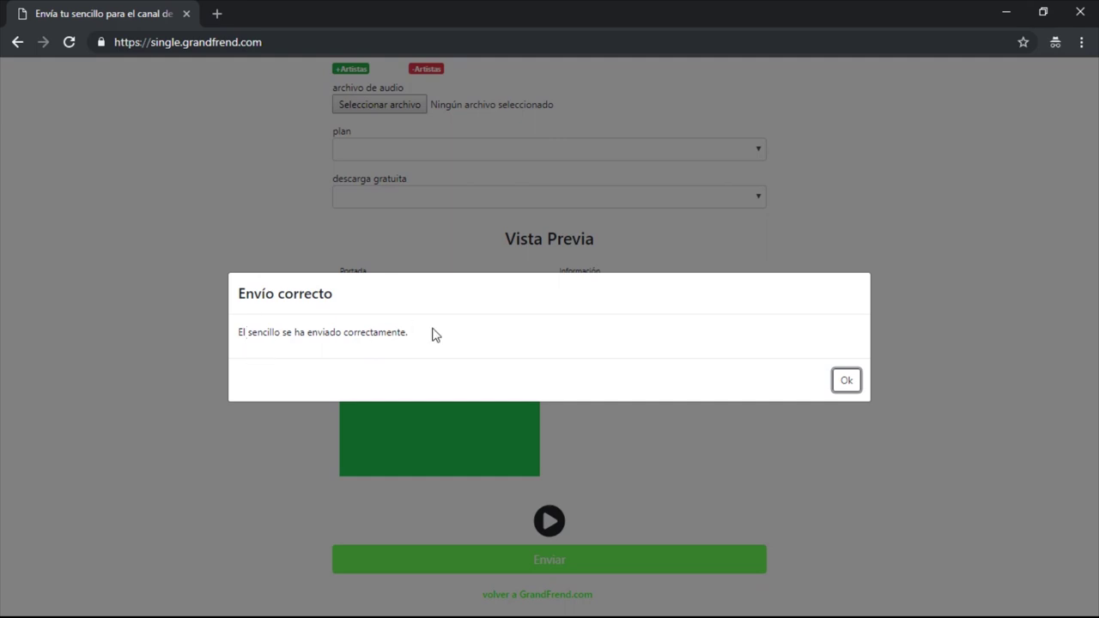
click(846, 382)
scroll(836, 390, up, 3)
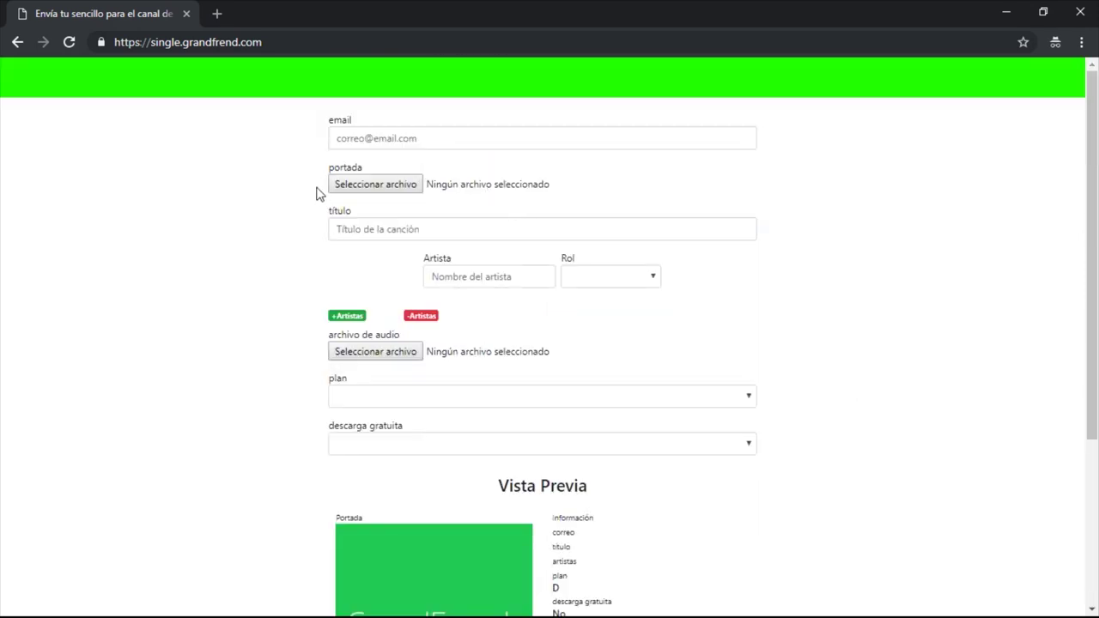
Step: Return to GrandFrend.com via the 'volver a GrandFrend.com' link below Enviar
scroll(539, 443, down, 3)
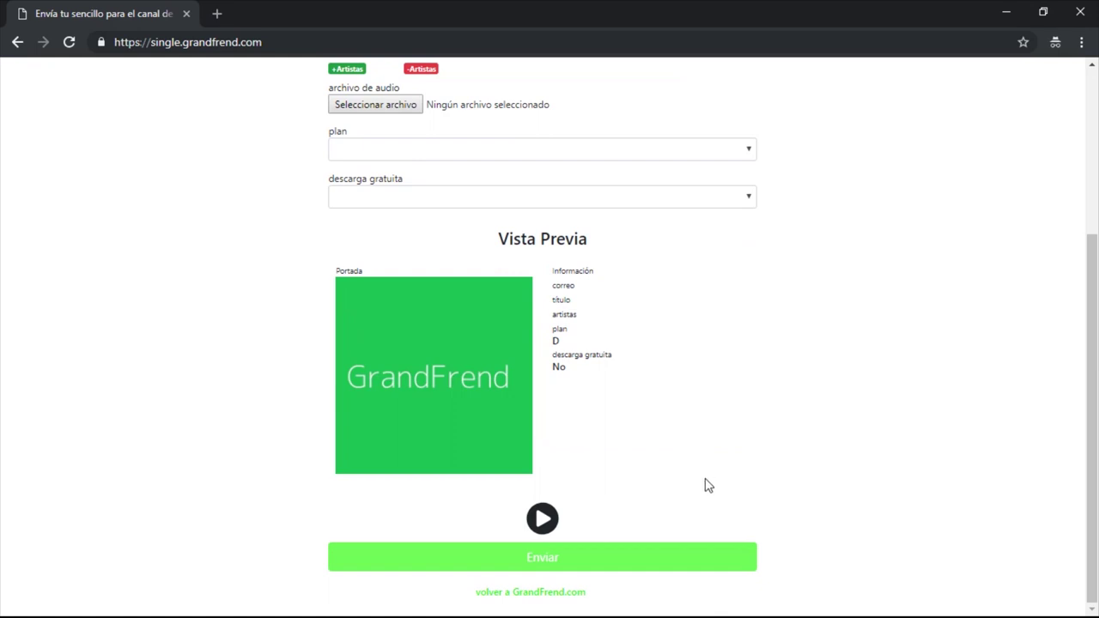
click(542, 596)
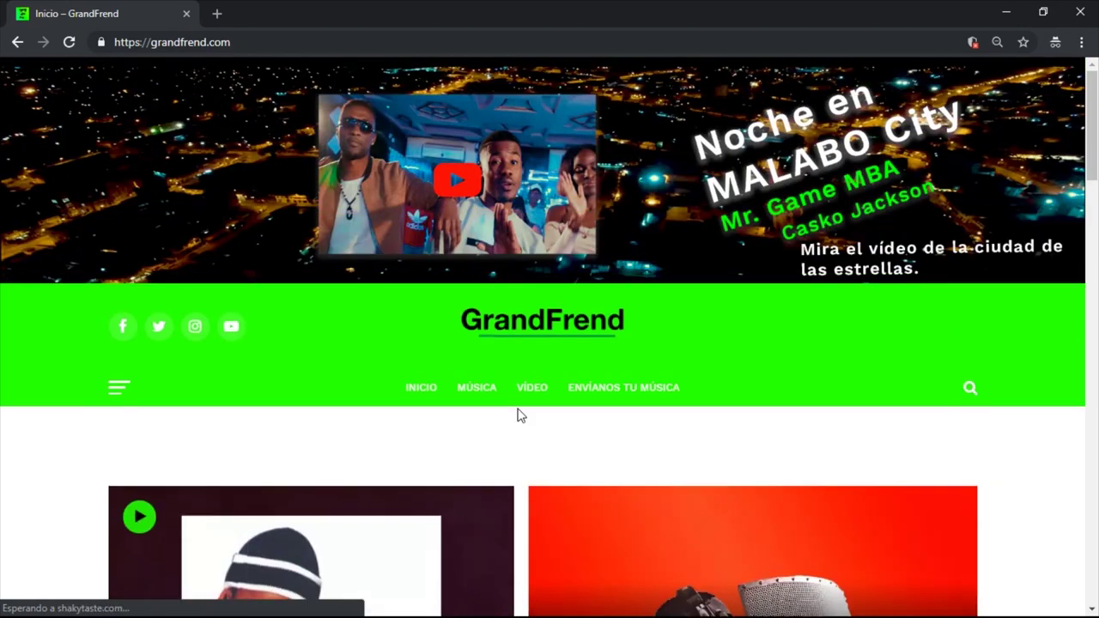
Step: Scroll the home page and open the Dalton MC 'Grabando' article card
scroll(518, 415, down, 3)
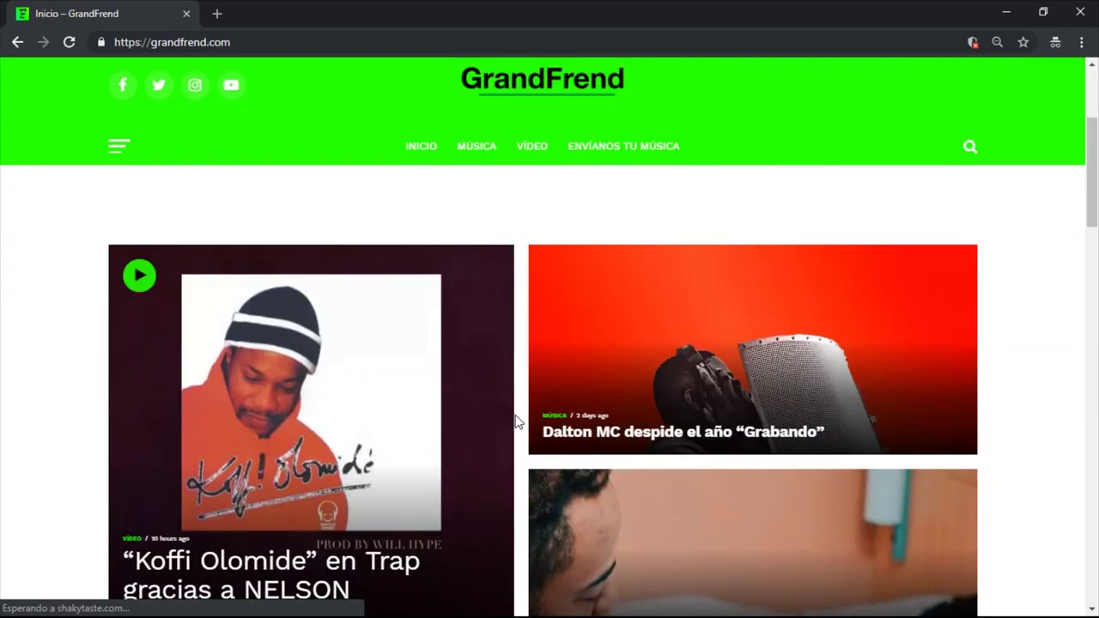
scroll(517, 421, down, 1)
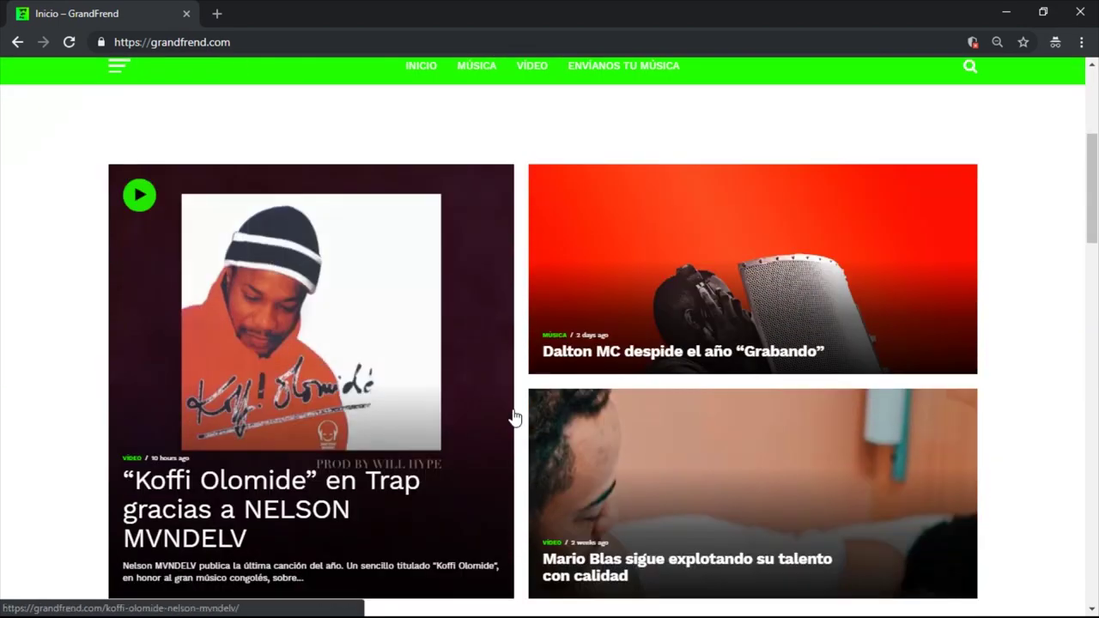
click(606, 290)
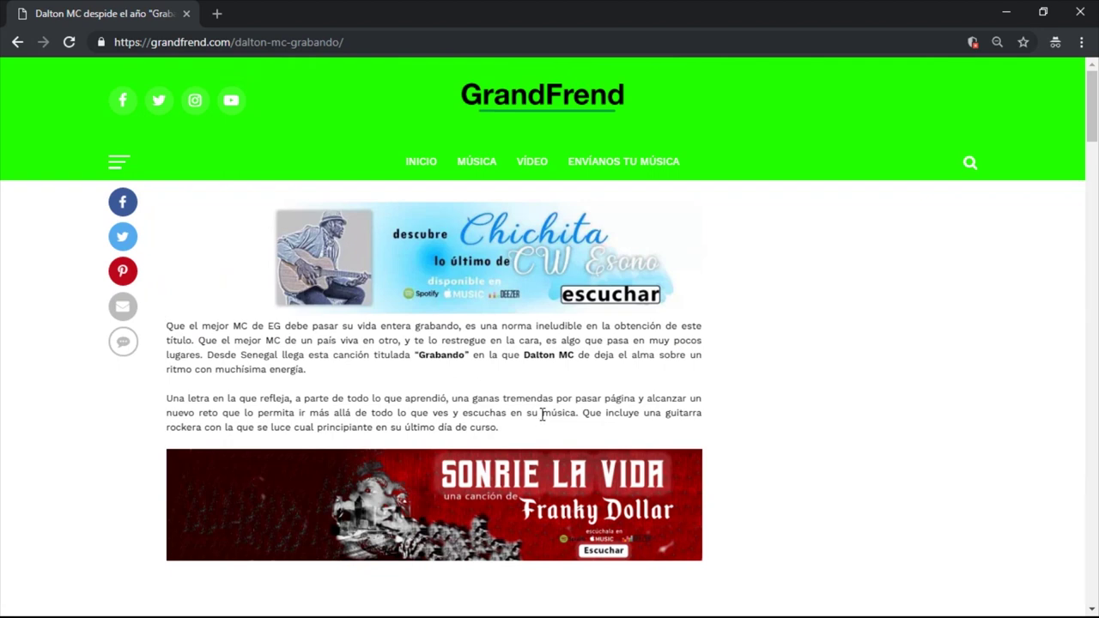
Step: Scroll down the Grabando article and select Descargar on the GrandFrend app card
scroll(542, 410, down, 2)
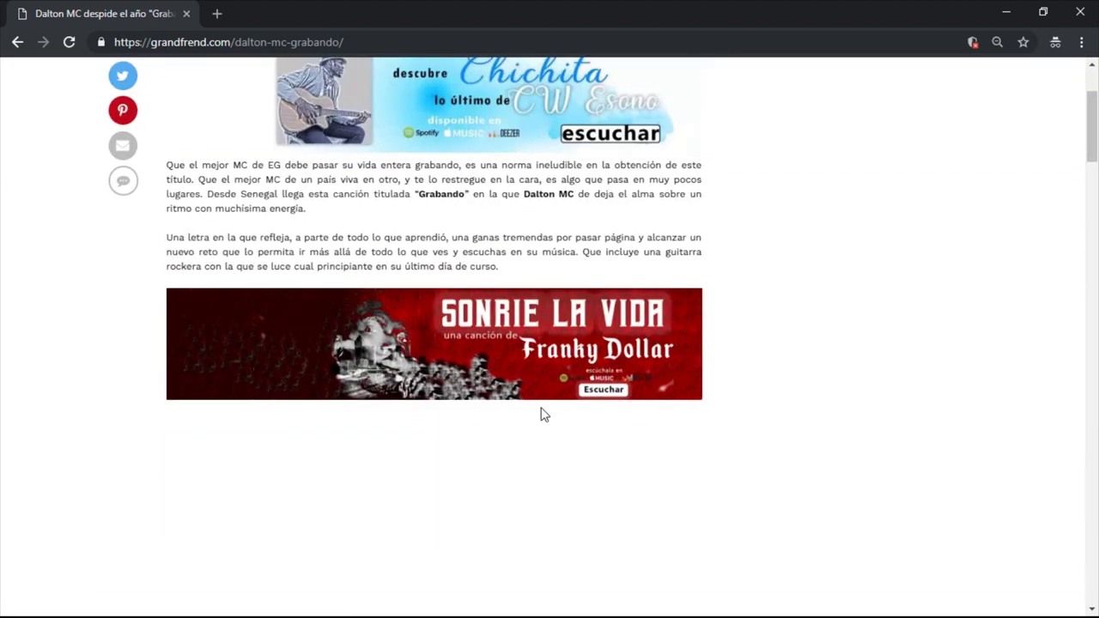
scroll(543, 413, down, 3)
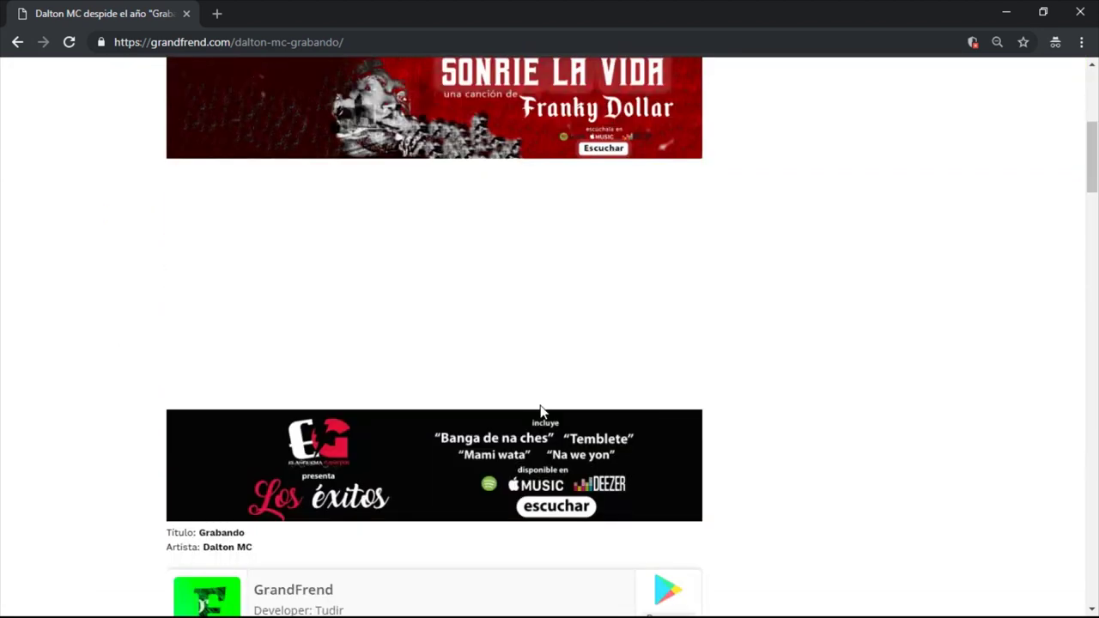
scroll(542, 413, down, 1)
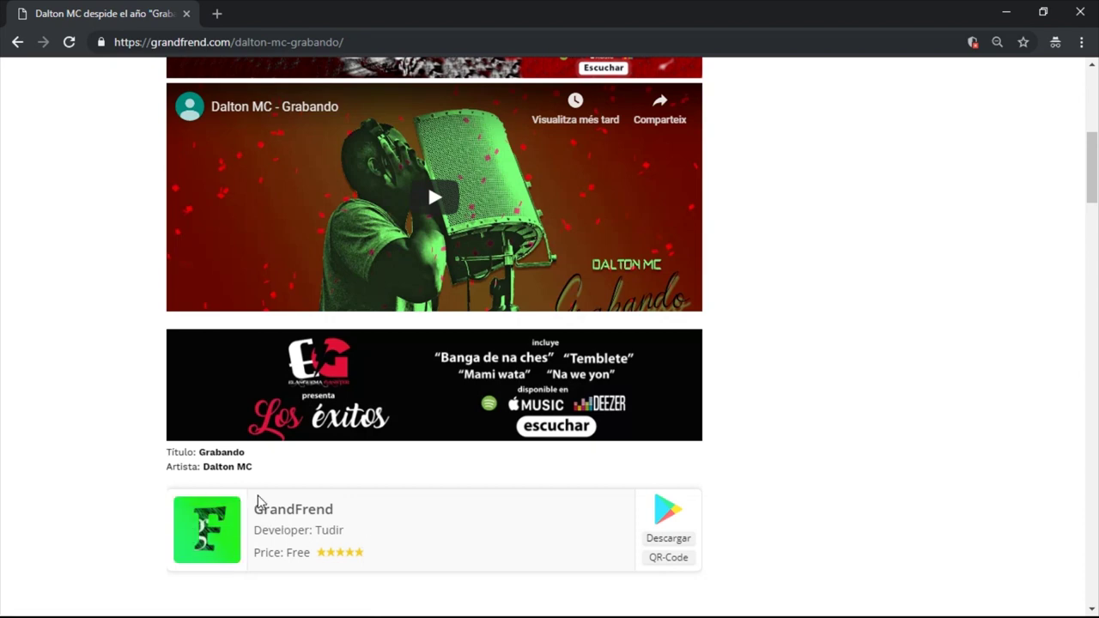
scroll(391, 536, up, 3)
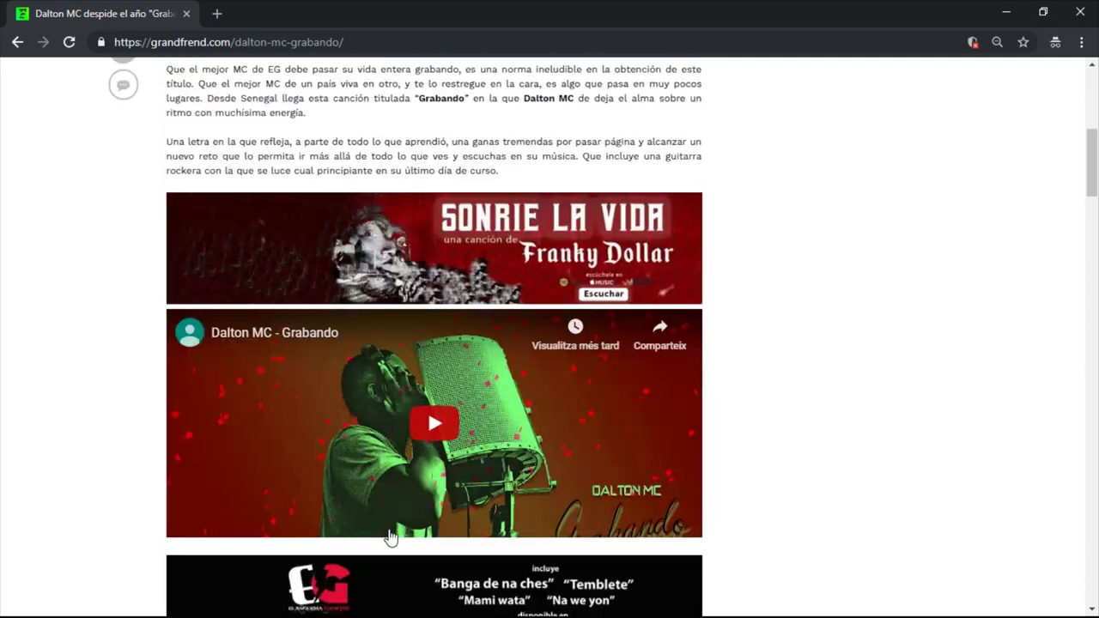
scroll(466, 581, down, 3)
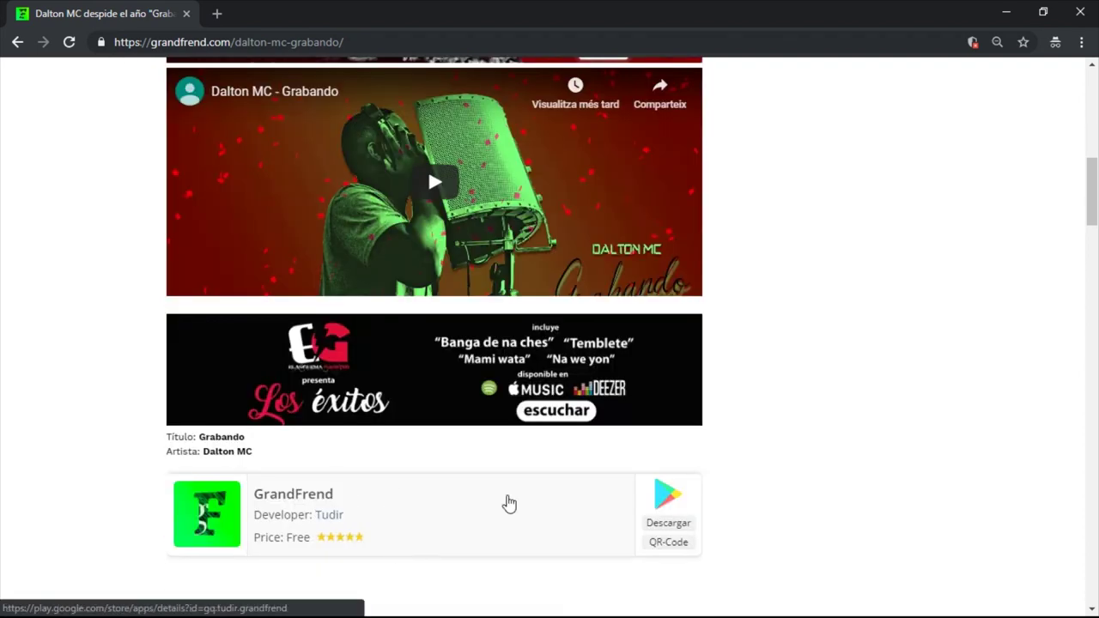
click(663, 520)
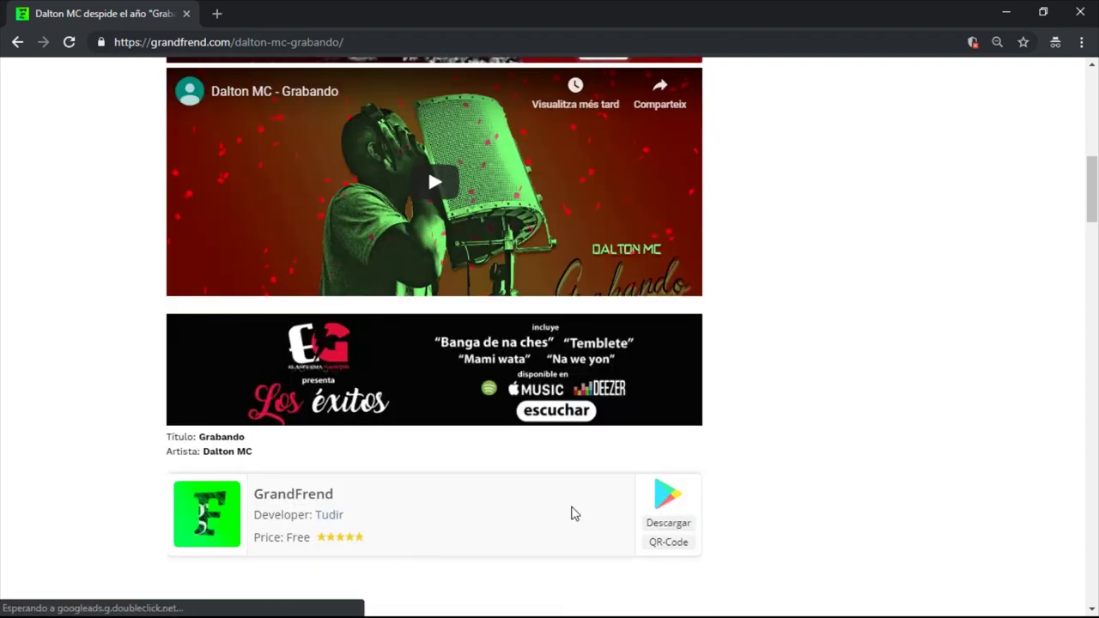
Step: Scroll back to the embedded 'Dalton MC - Grabando' YouTube video below the song text
scroll(574, 513, up, 3)
scroll(505, 494, up, 6)
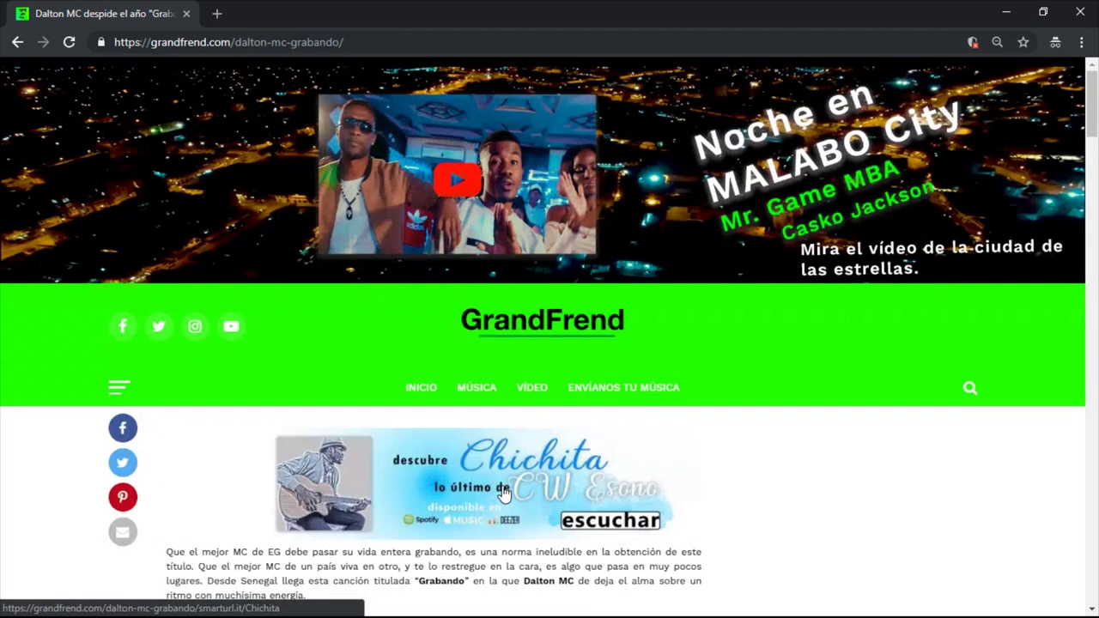
scroll(504, 492, down, 1)
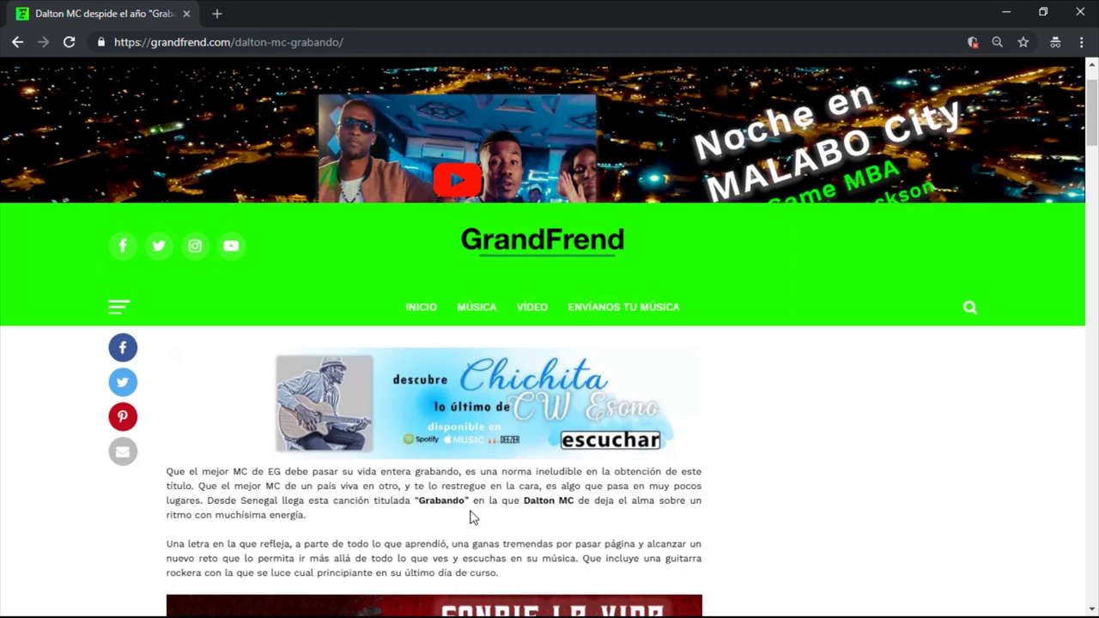
scroll(472, 518, down, 2)
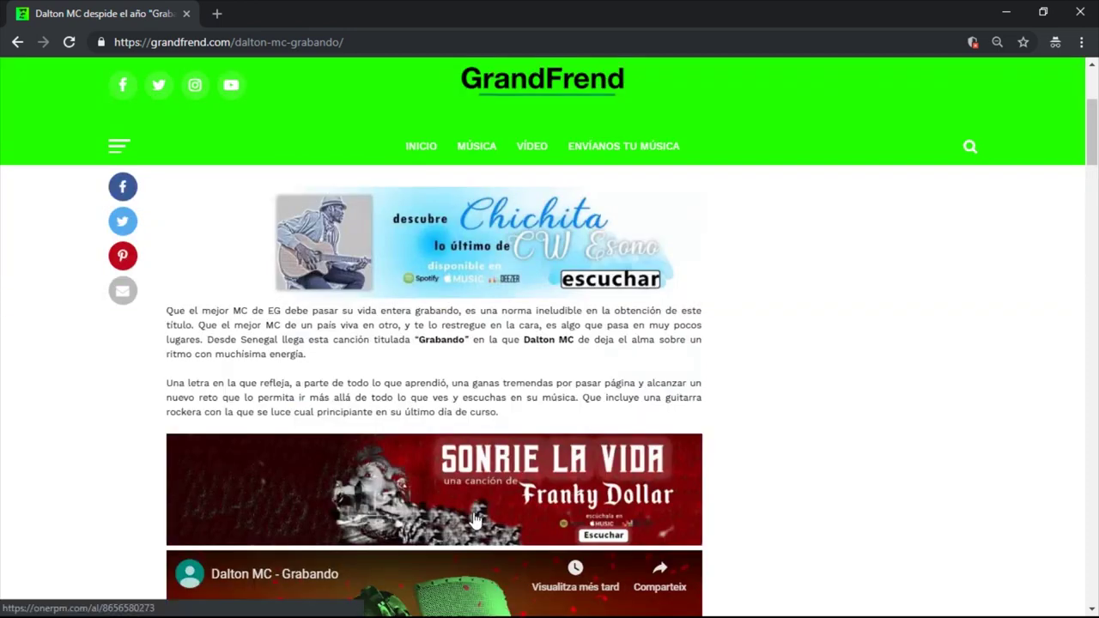
scroll(475, 519, down, 3)
scroll(474, 520, down, 1)
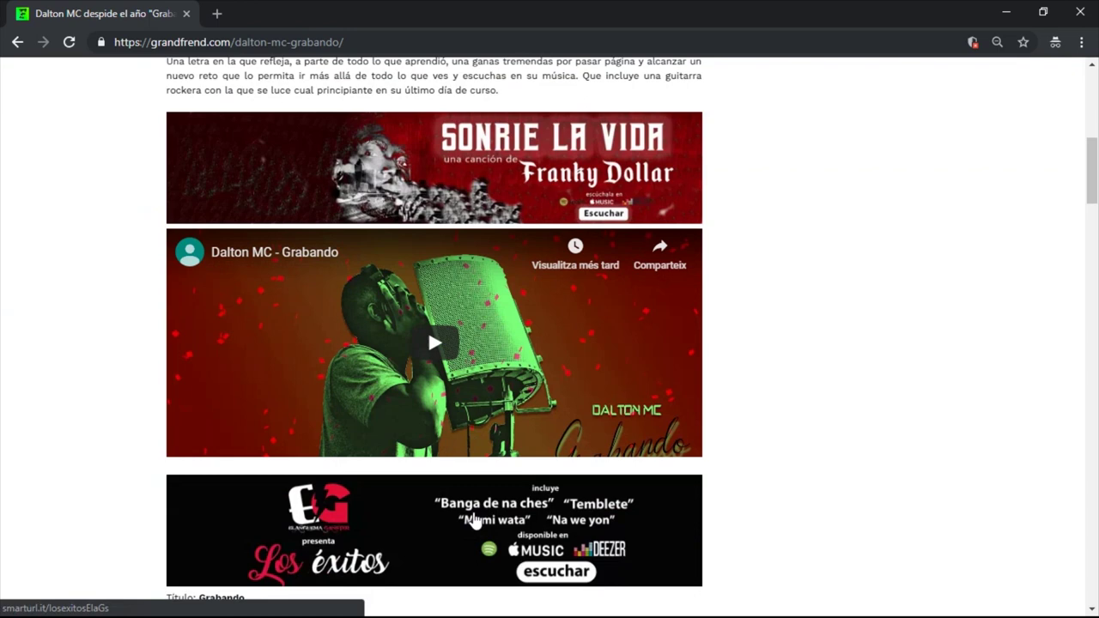